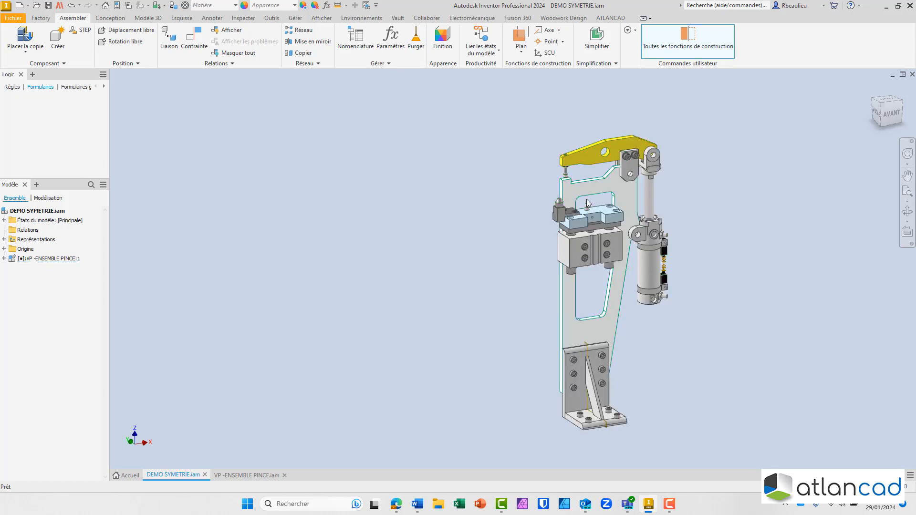
Step: Start mirroring components with the whole VP -ENSEMBLE PINCE:1 assembly as the selection
middle_drag(527, 187, 491, 180)
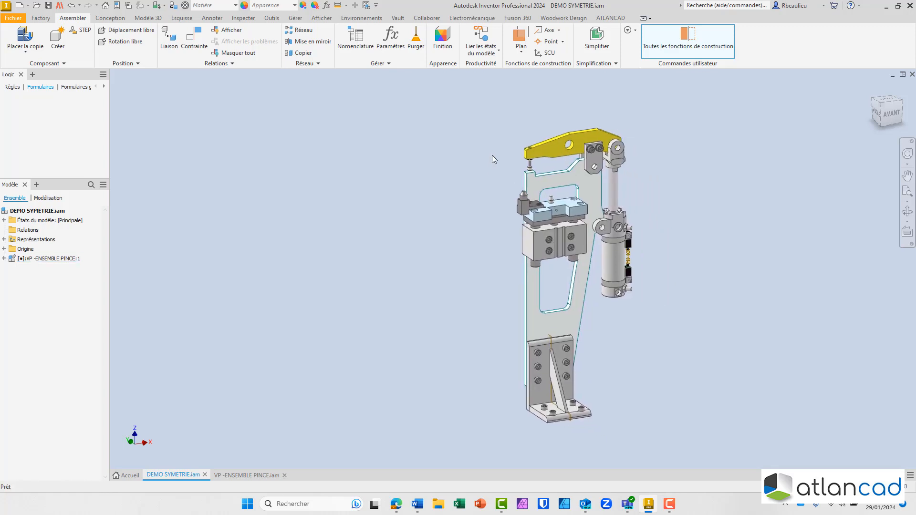
click(299, 44)
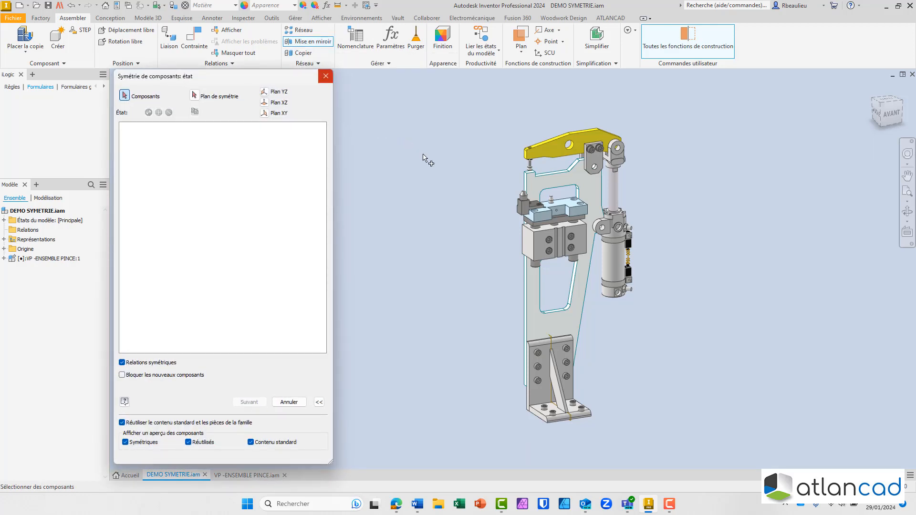
click(542, 180)
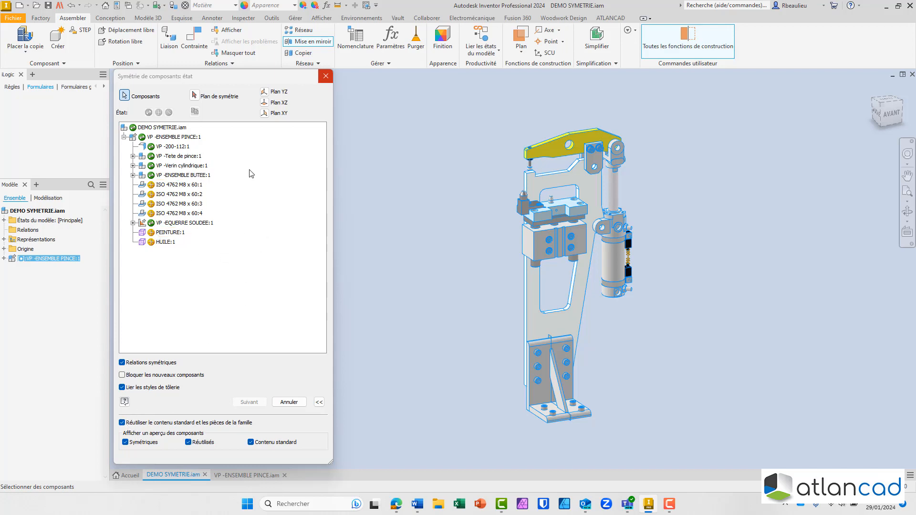
Step: Mark VP -Verin cylindrique:1, VP -EQUERRE SOUDEE:1, VP -Tete de pince:1 and VP -200-112:1 as reused instead of mirrored
click(184, 167)
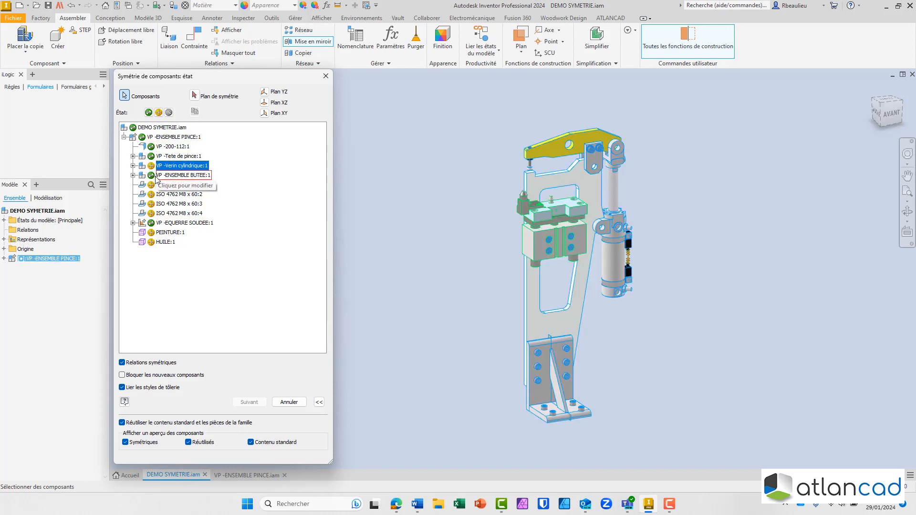
click(150, 223)
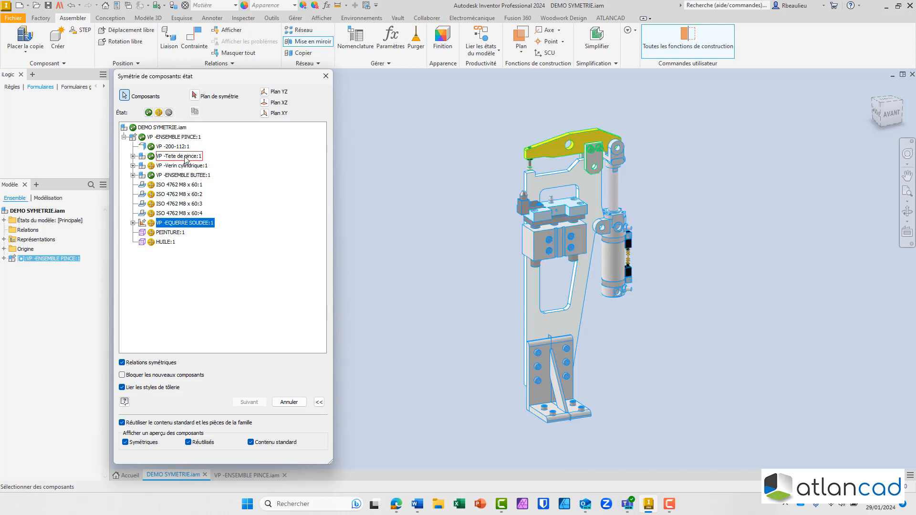
click(151, 156)
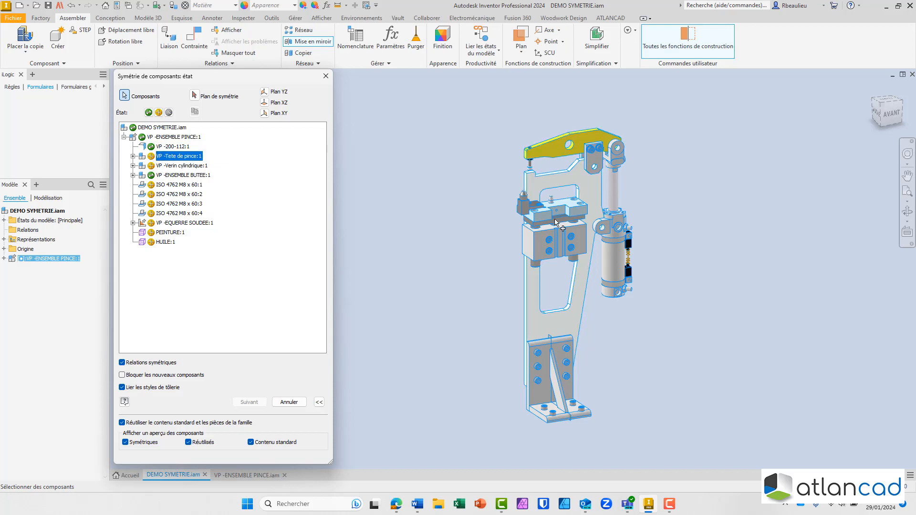
click(151, 146)
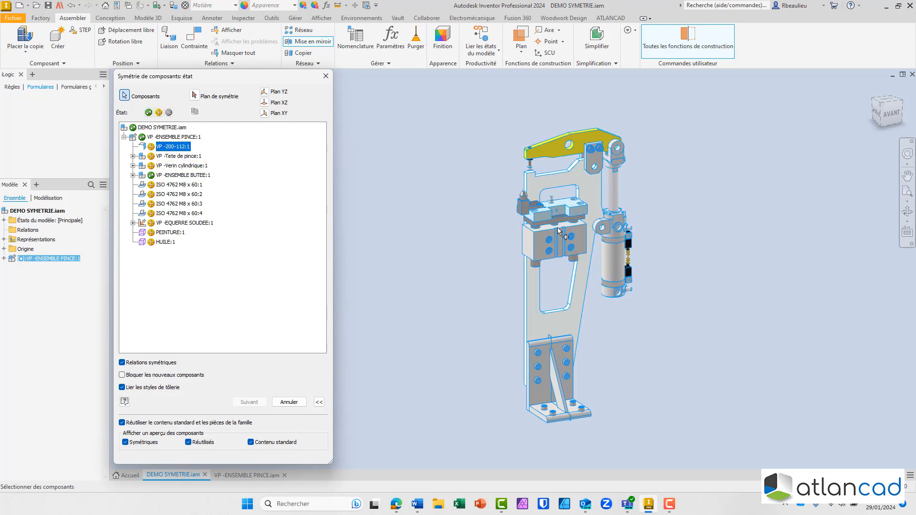
scroll(553, 211, down, 5)
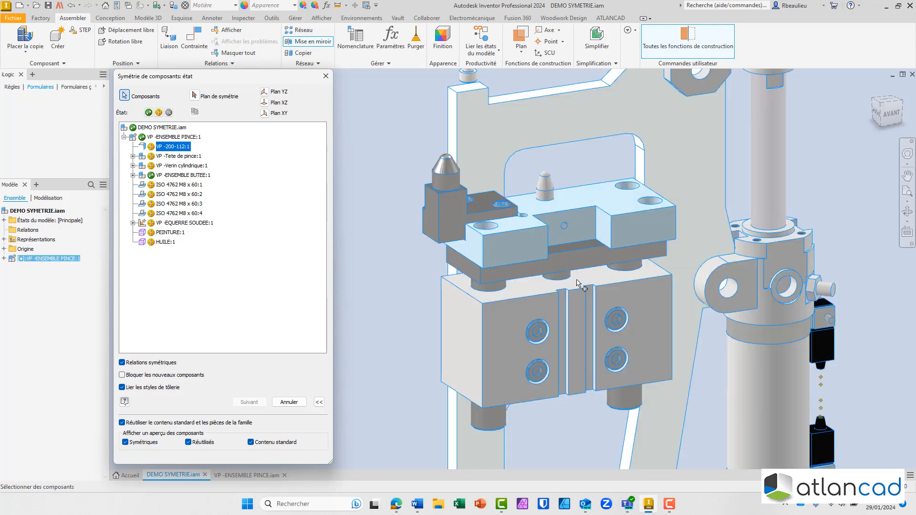
scroll(423, 290, up, 6)
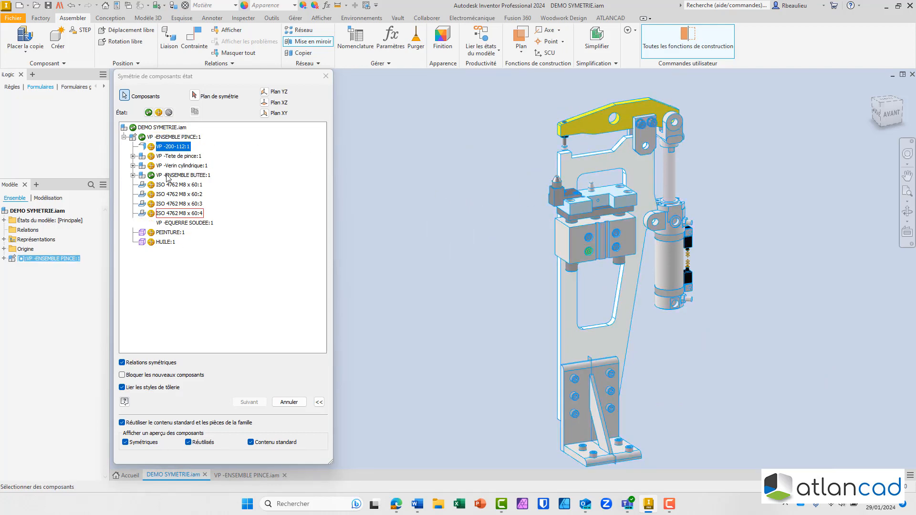
Step: Use the outer side face of the block carrying the conical pin, beside the blue plate, as the mirror plane
click(203, 95)
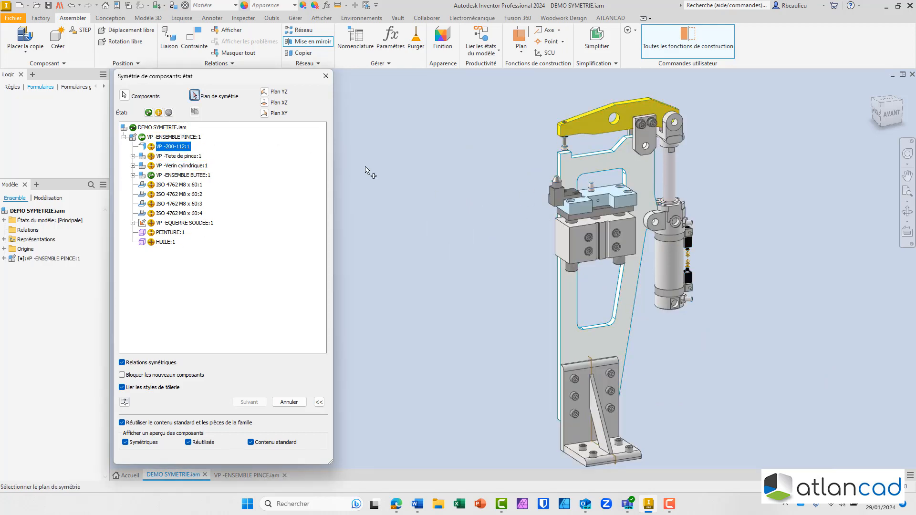
scroll(525, 201, down, 6)
click(620, 210)
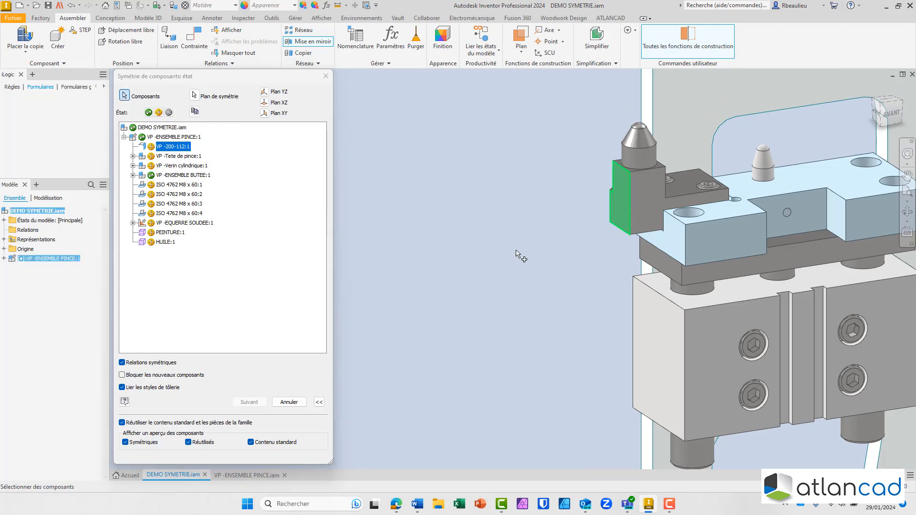
scroll(527, 250, up, 8)
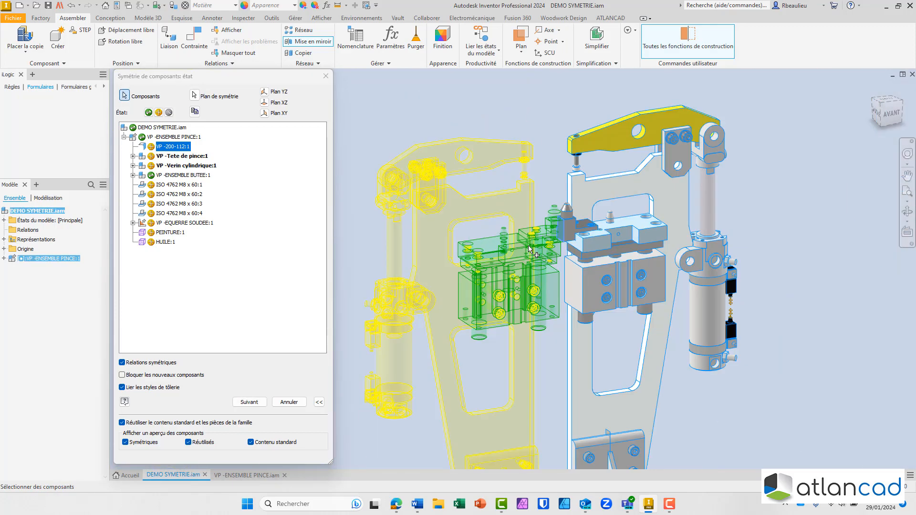
middle_drag(456, 191, 485, 169)
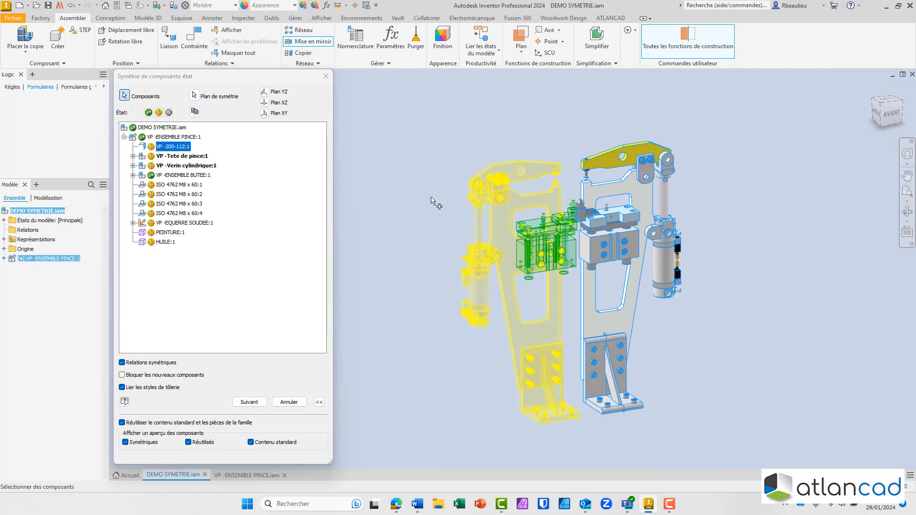
Step: Cycle VP -Tete de pince:1 through the excluded and mirrored states back to reused
click(151, 157)
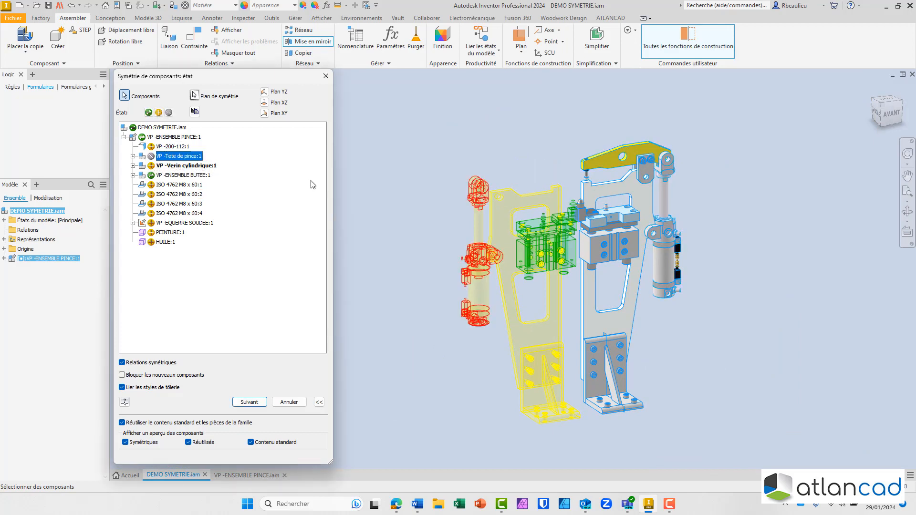
click(150, 156)
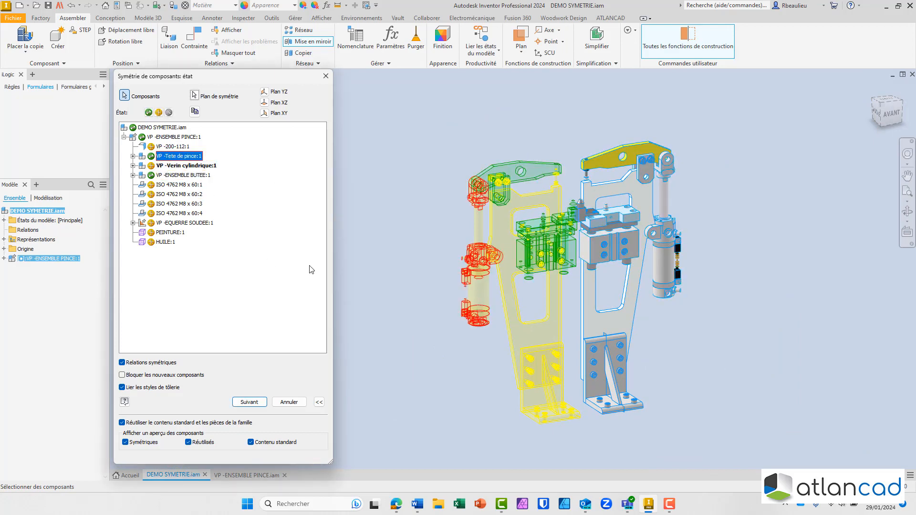
click(151, 156)
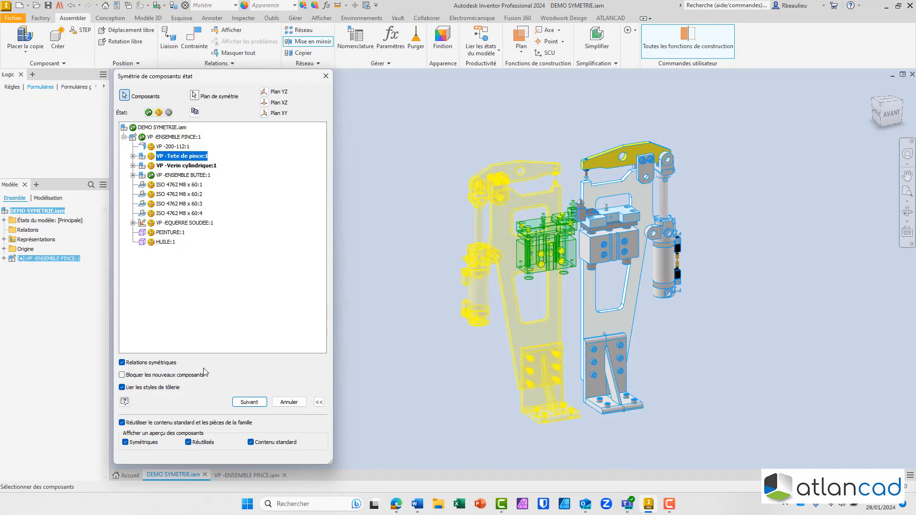
Step: Proceed to the mirrored file names and change the naming suffix to _SYM
click(249, 402)
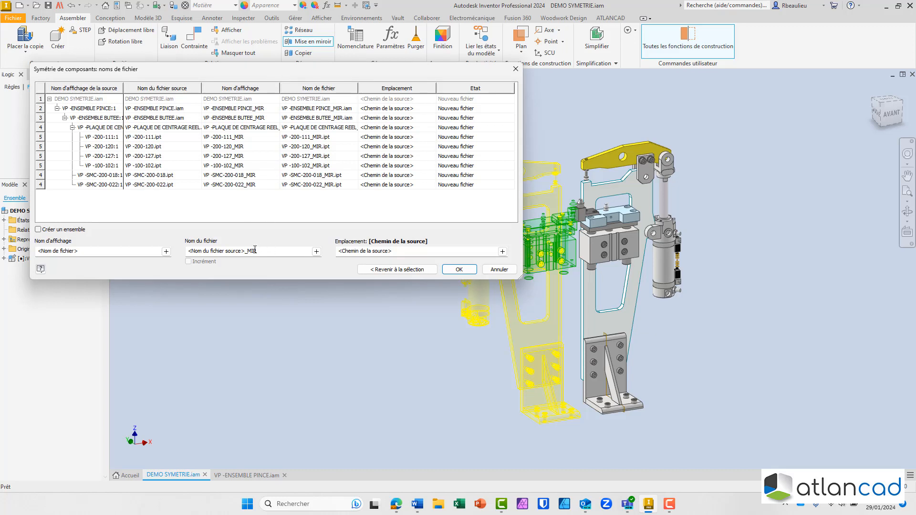
drag(246, 251, 267, 256)
text(SYM)
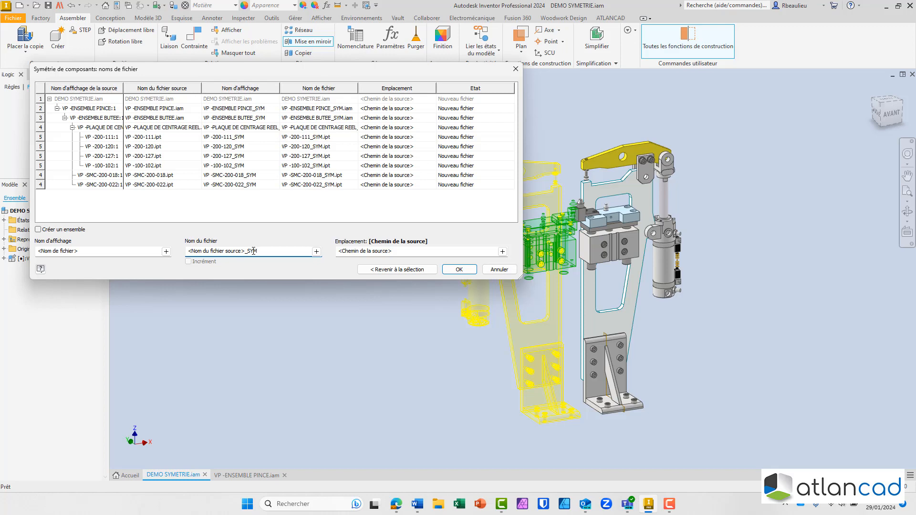
Step: Replace VP with DEMO in all new file names and create the mirrored components
drag(357, 87, 401, 88)
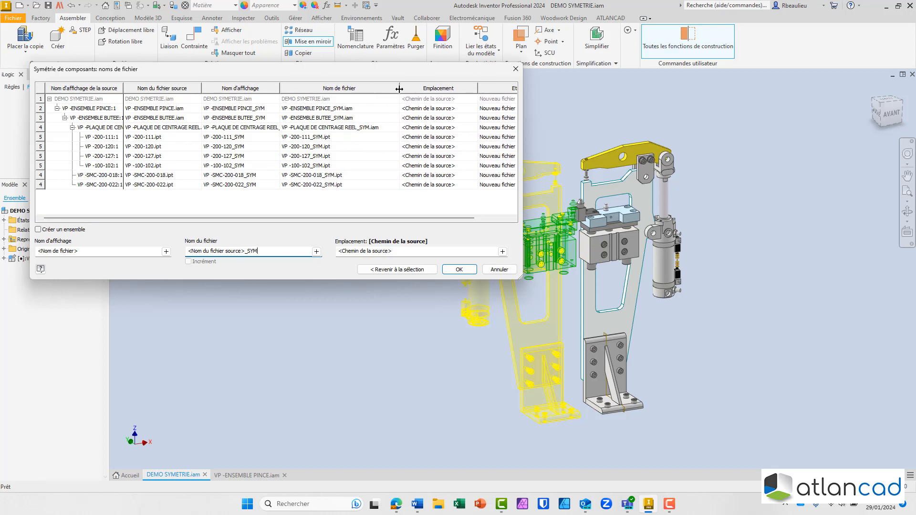
right_click(302, 119)
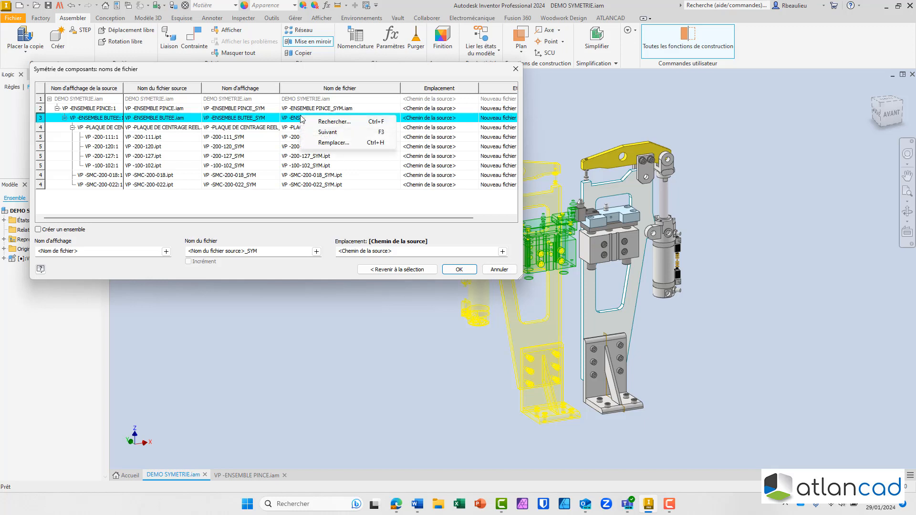
click(332, 143)
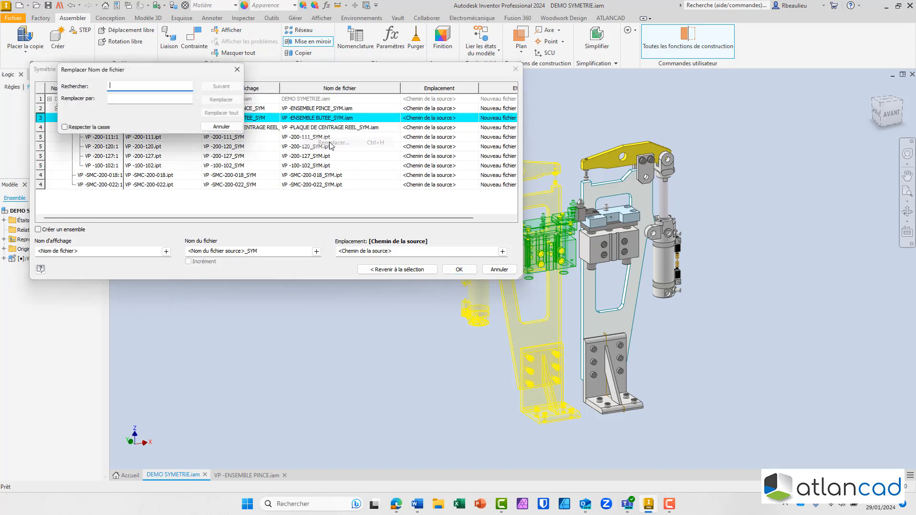
text(VP)
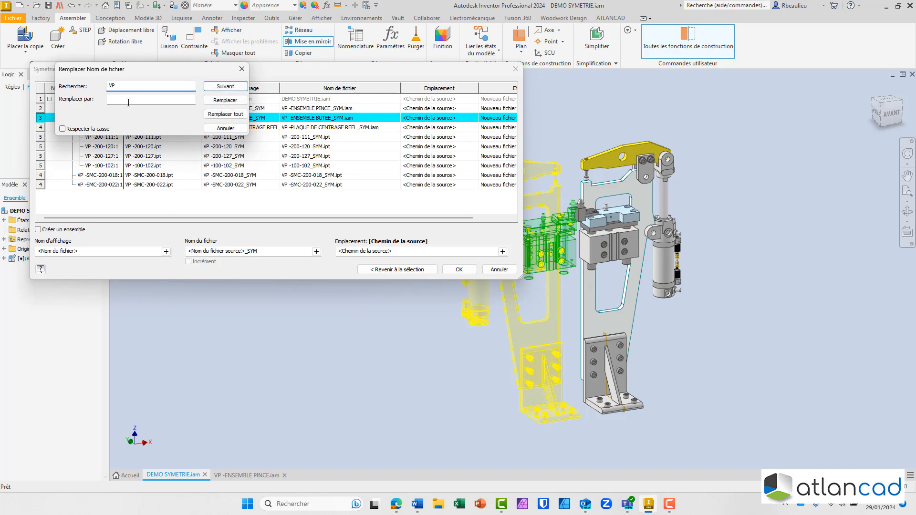
click(127, 98)
click(225, 113)
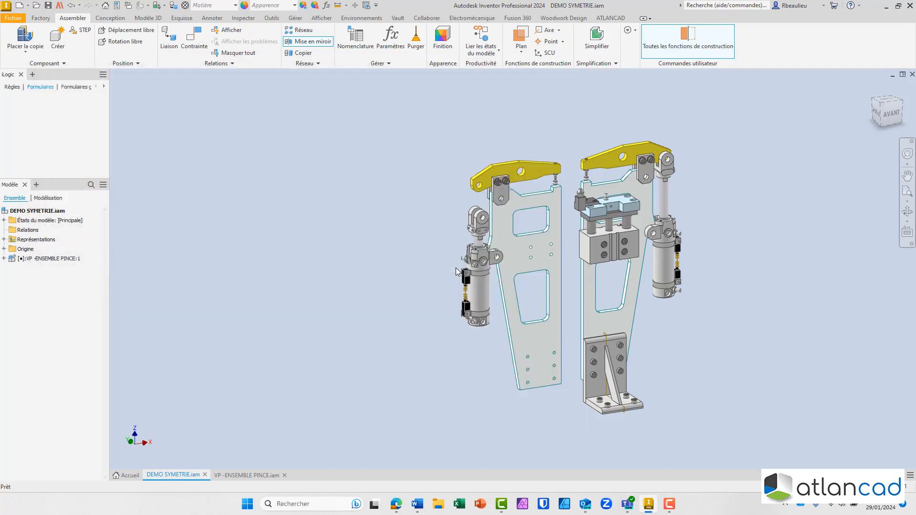
click(458, 269)
click(289, 142)
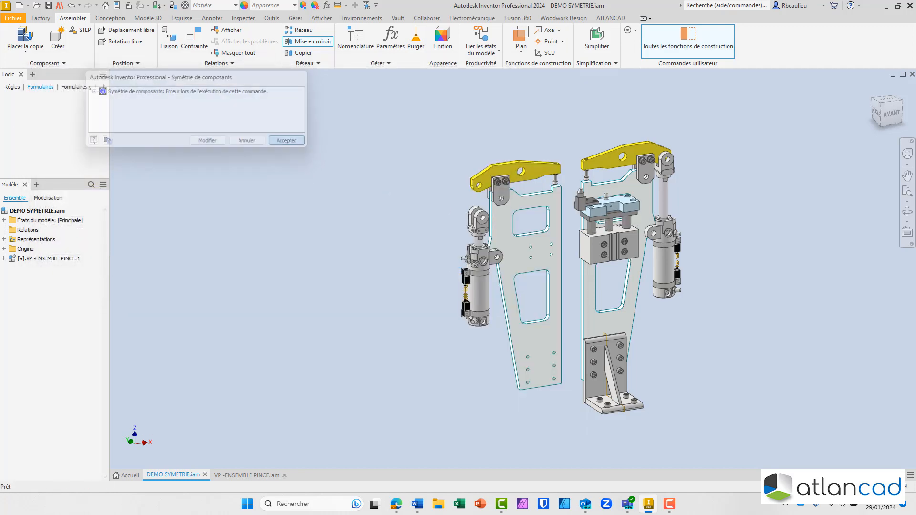
Step: Edit DEMO -ENSEMBLE PINCE_SYM:1 in place and unsuppress the Angle:1 constraint of its VP -Tete de pince:1 subassembly
middle_drag(449, 213, 333, 214)
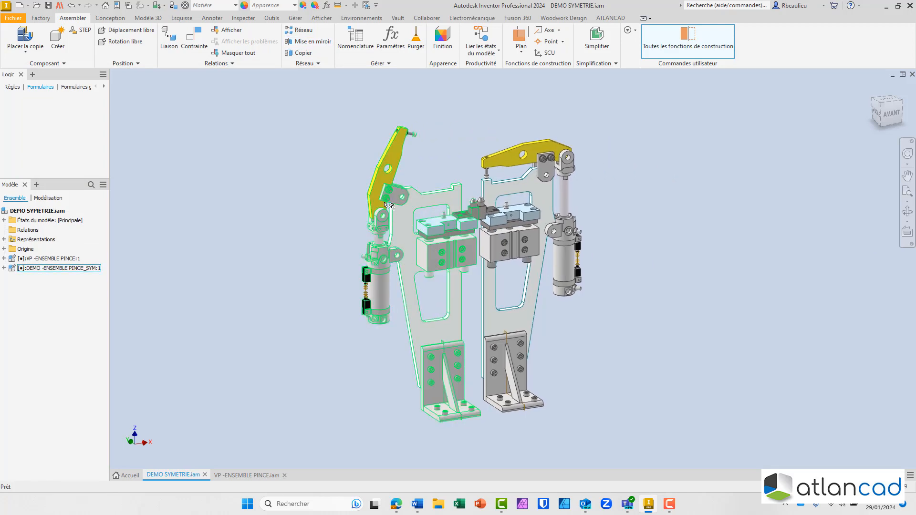
double_click(406, 216)
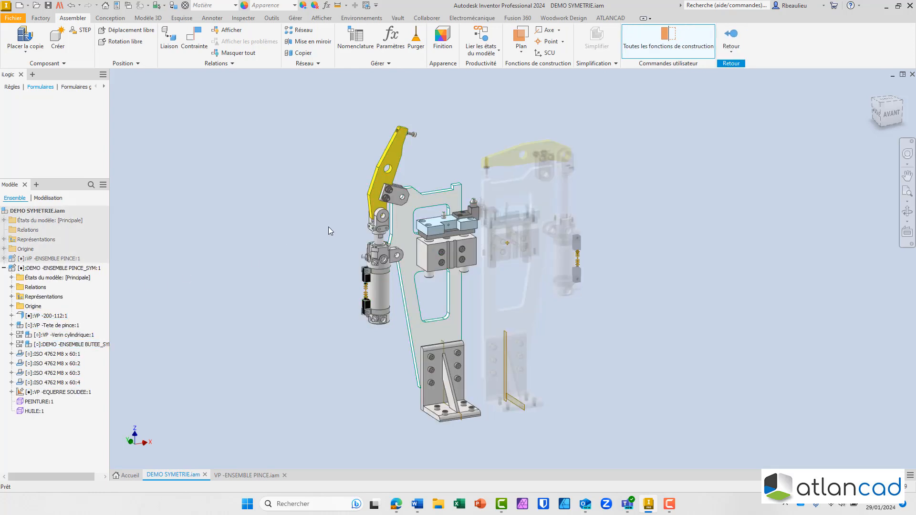
click(50, 325)
click(11, 325)
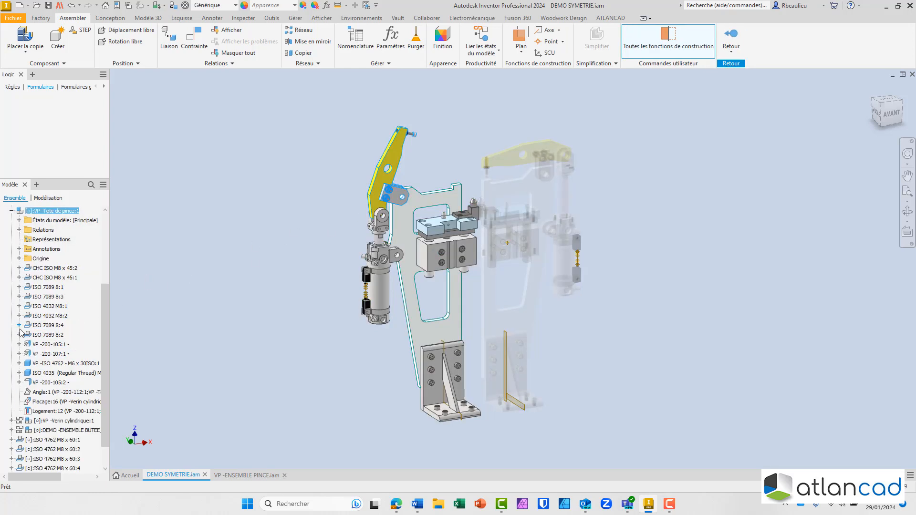
right_click(43, 394)
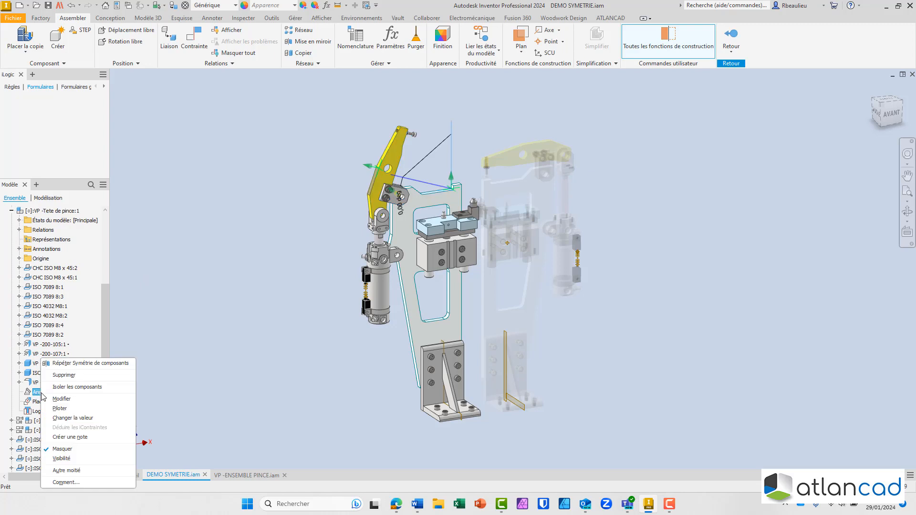
click(58, 450)
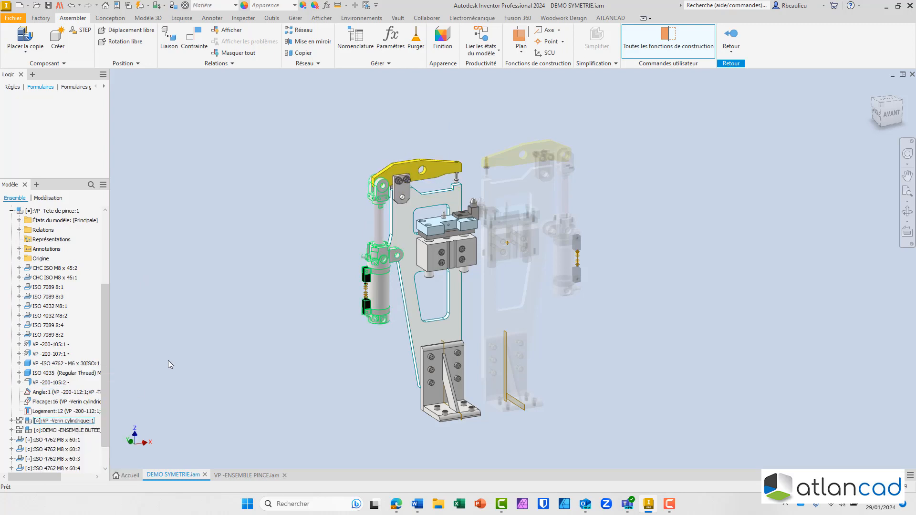
Step: Return to the DEMO SYMETRIE.iam top-level assembly and inspect the two facing clamps
click(732, 36)
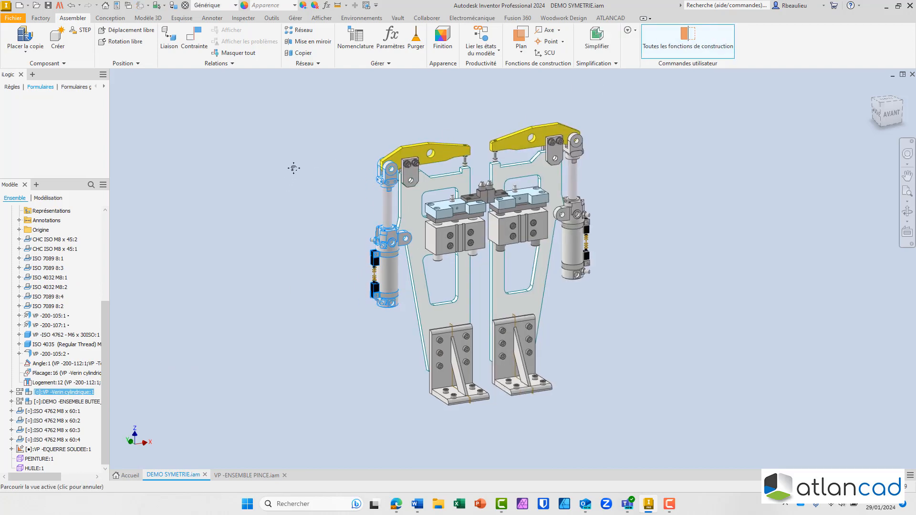
click(315, 173)
middle_drag(382, 148, 366, 152)
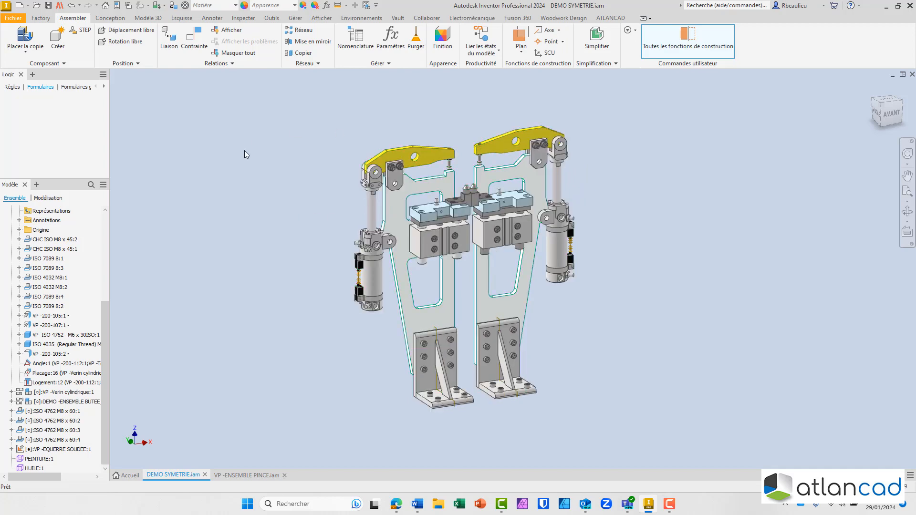
scroll(408, 188, up, 5)
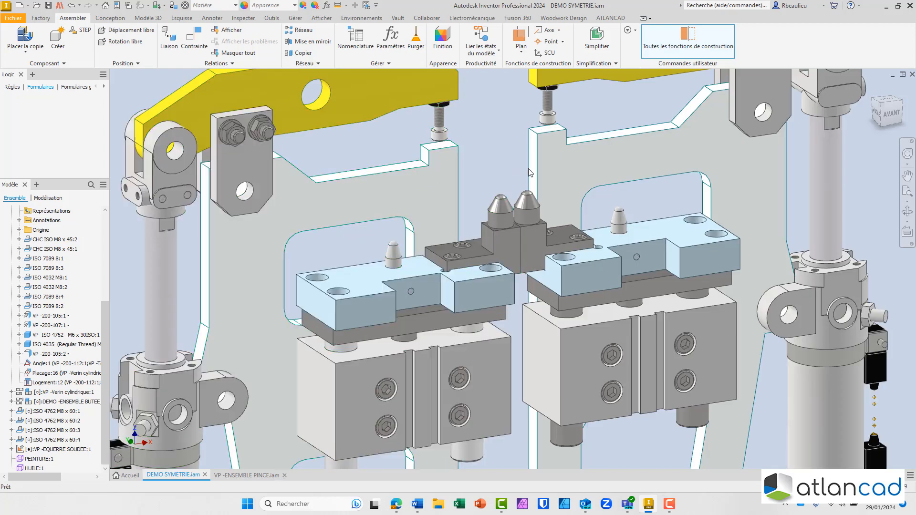
scroll(420, 193, down, 5)
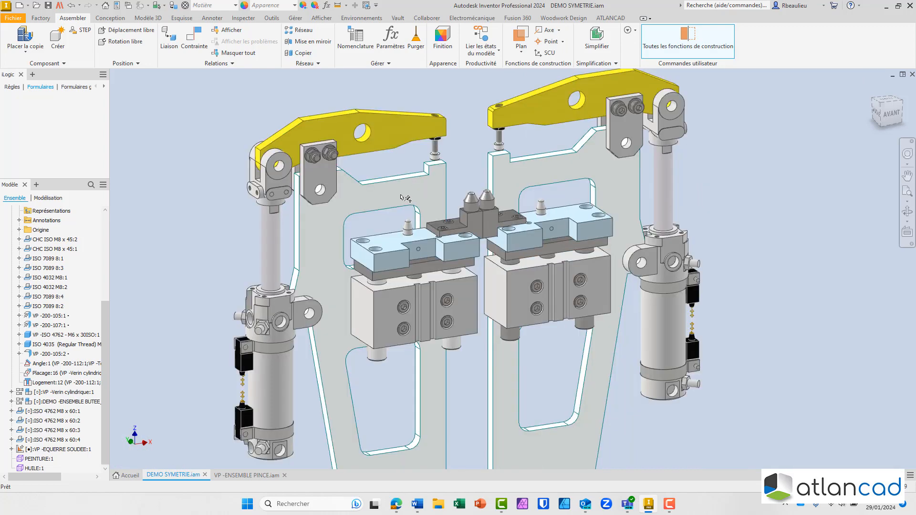
Step: Open the mirrored clamp's side plate VP -200-112:1 for in-place editing and expand its folded model in the model tree
double_click(401, 196)
double_click(381, 197)
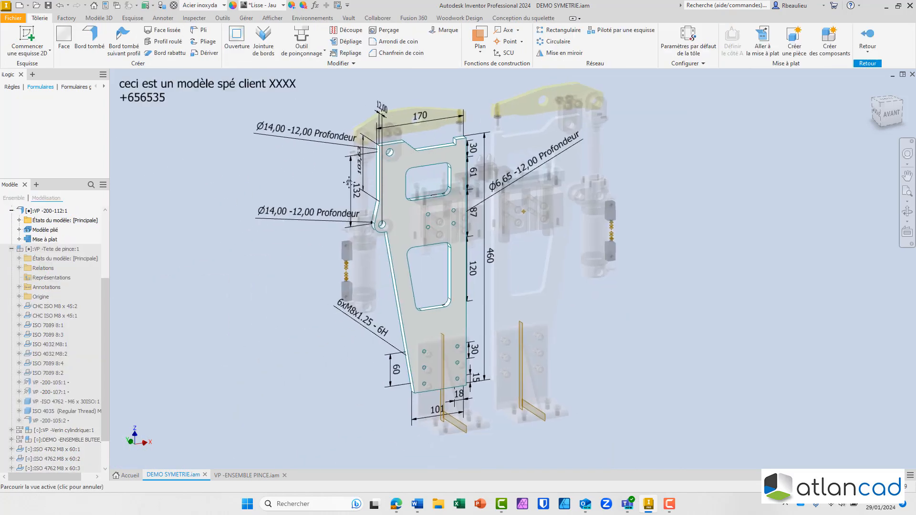
click(19, 230)
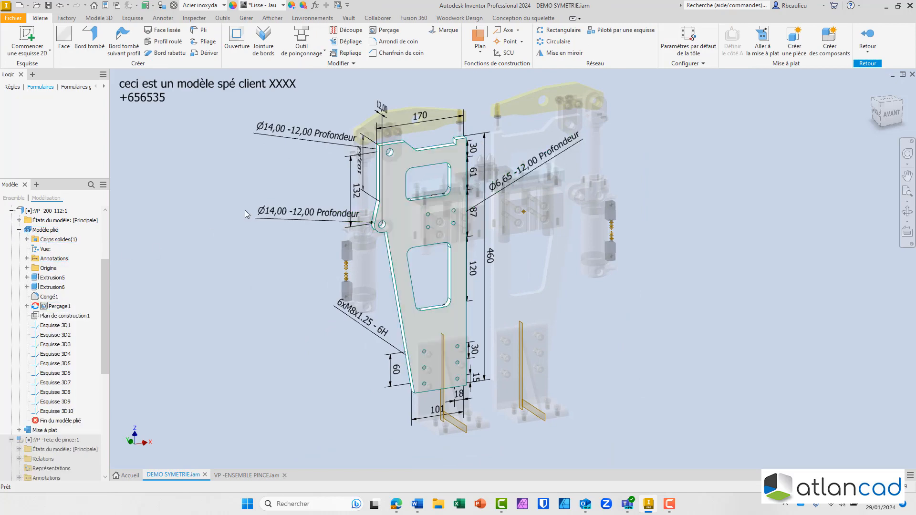
Step: Leave the side plate edit and open the mirrored plate DEMO -100-102_SYM in place to inspect its derived base VP -100-102.ipt
click(868, 51)
click(856, 107)
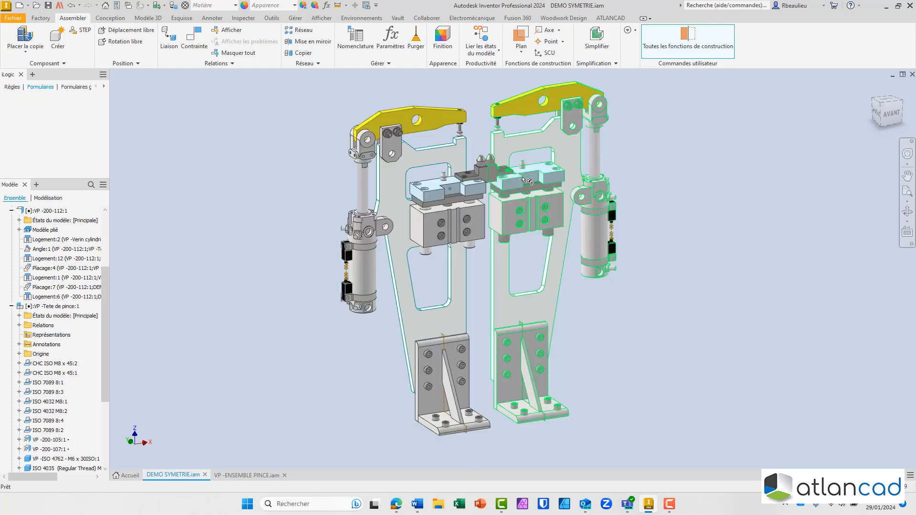
double_click(432, 193)
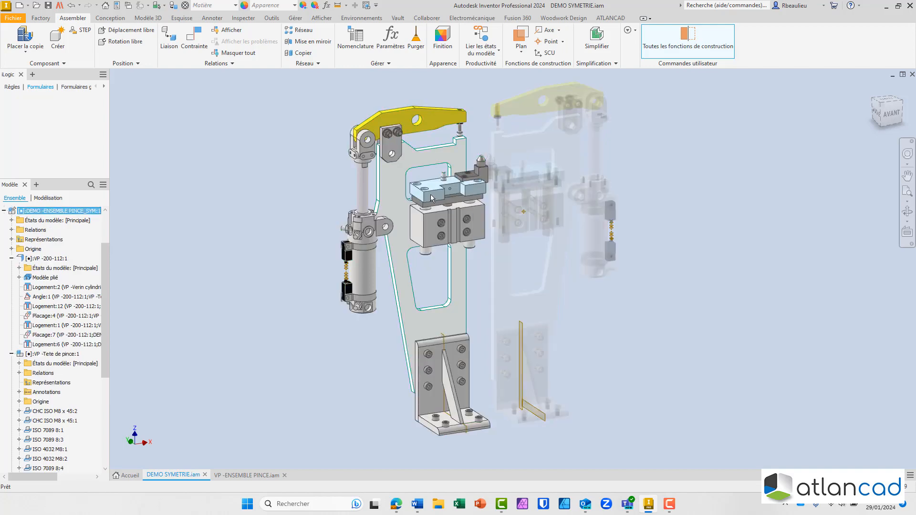
double_click(431, 193)
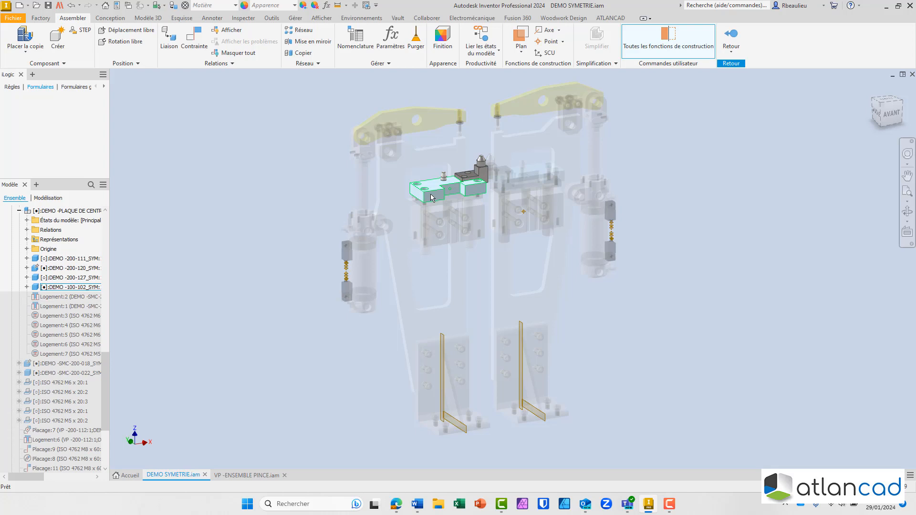
double_click(430, 194)
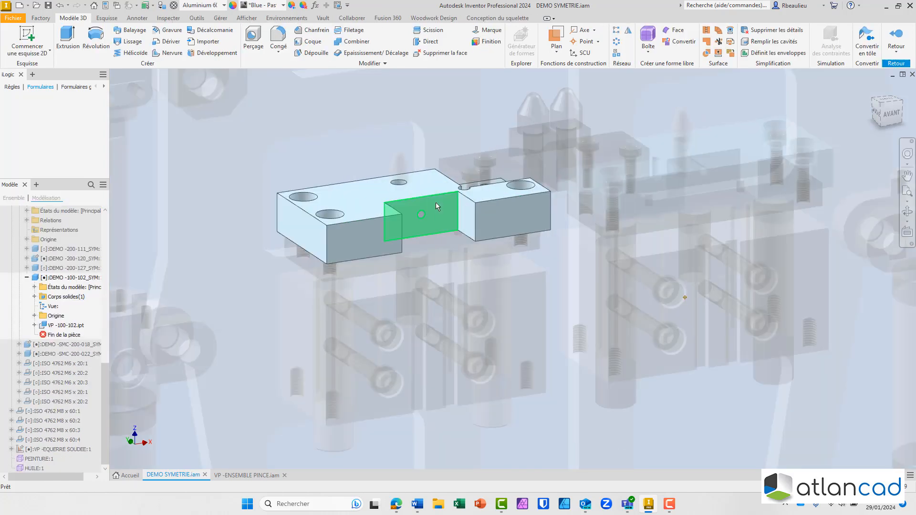
middle_drag(232, 204, 278, 197)
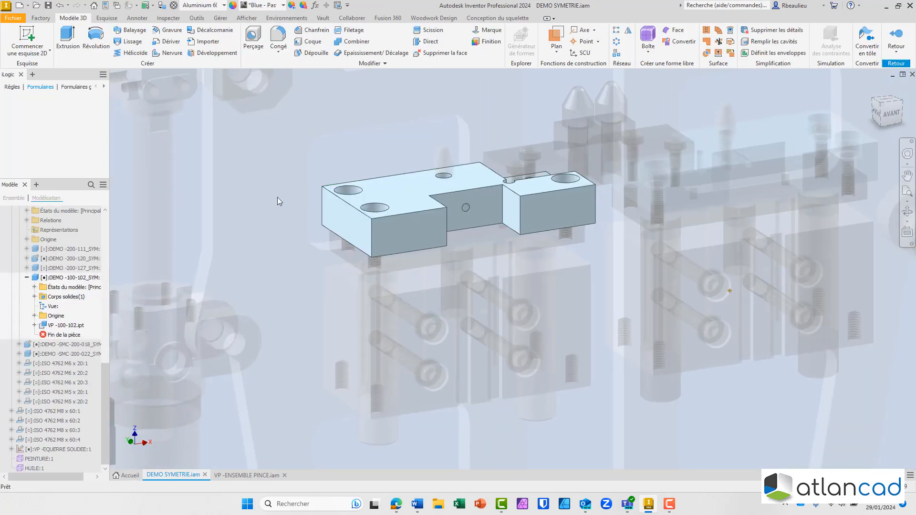
click(50, 326)
Step: Return from the mirrored plate to the DEMO SYMETRIE.iam top-level assembly and bring both clamps into view
click(896, 55)
click(882, 107)
scroll(415, 165, down, 5)
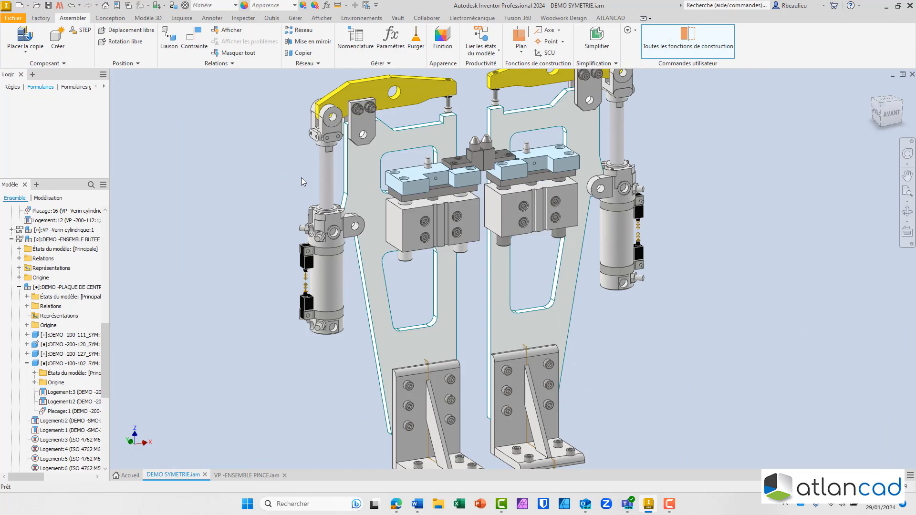
scroll(301, 178, down, 3)
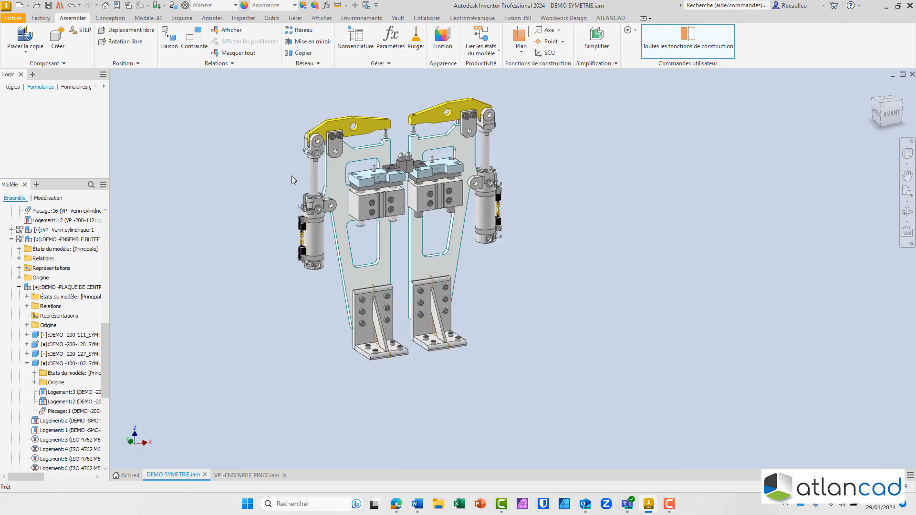
middle_drag(280, 168, 321, 169)
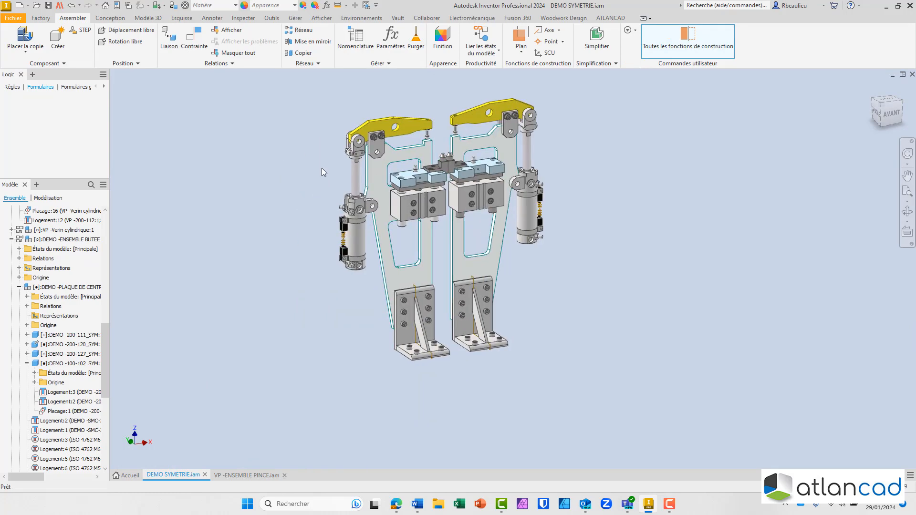
Step: Set the positional view of the original clamp VP -ENSEMBLE PINCE:1 to Ouvert 15°
click(487, 177)
right_click(486, 176)
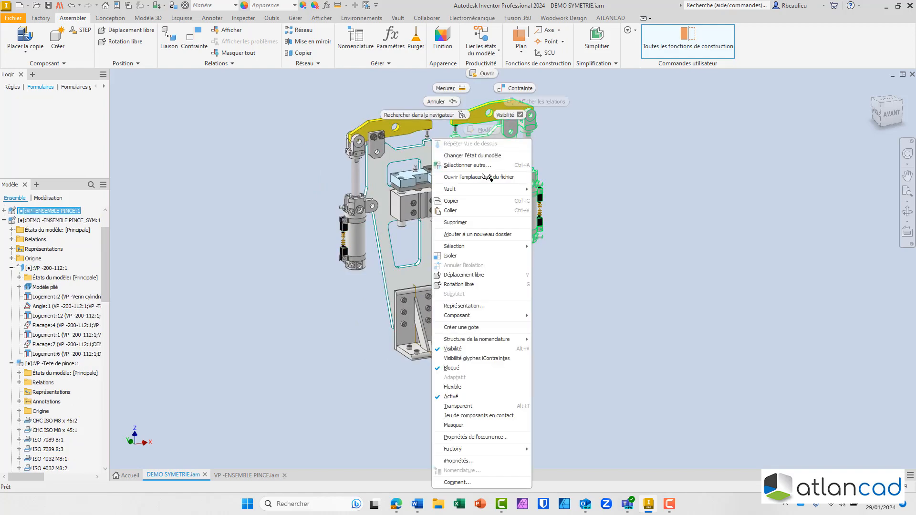
click(480, 307)
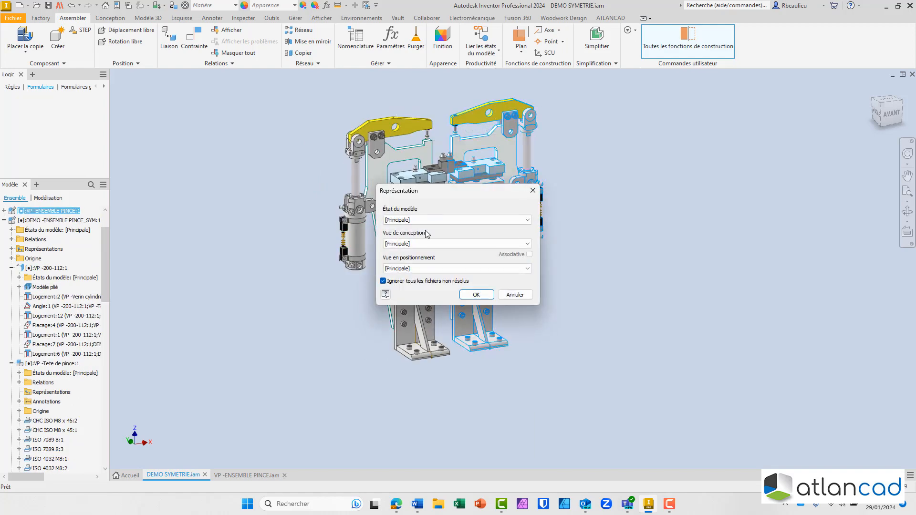
click(419, 270)
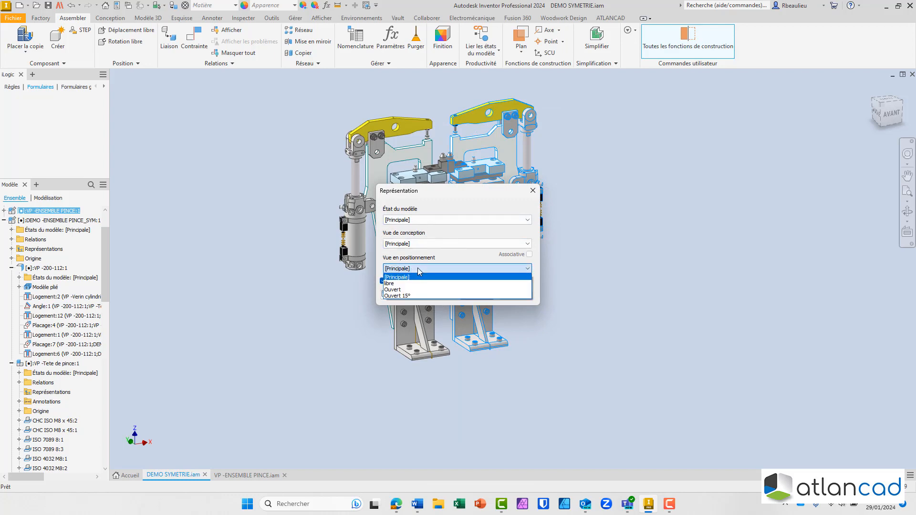
click(401, 296)
click(476, 295)
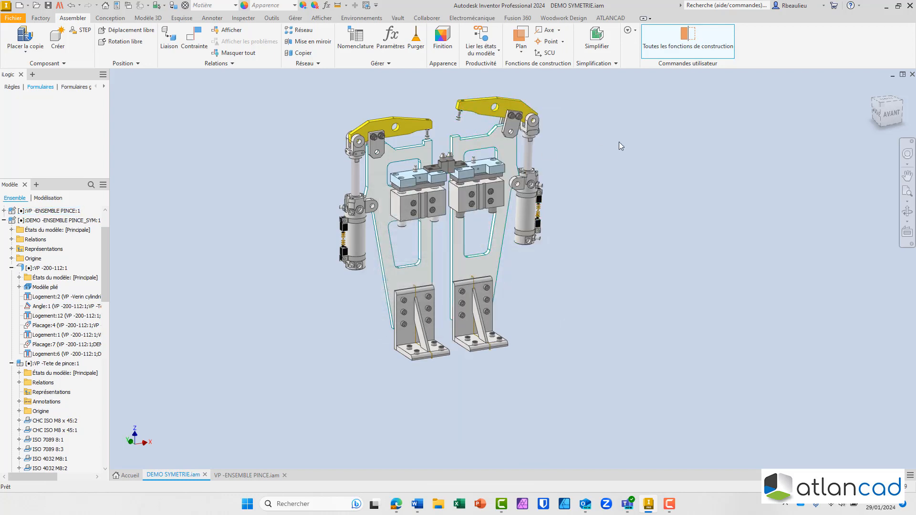
scroll(502, 151, down, 2)
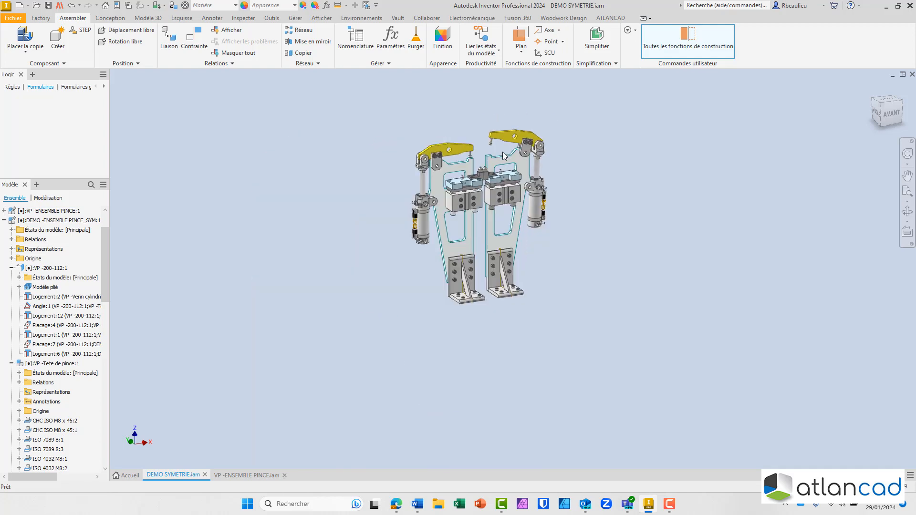
Step: Set the positional view of the mirrored clamp DEMO -ENSEMBLE PINCE_SYM:1 to Ouvert 15° and compare both open clamps
click(444, 169)
right_click(446, 170)
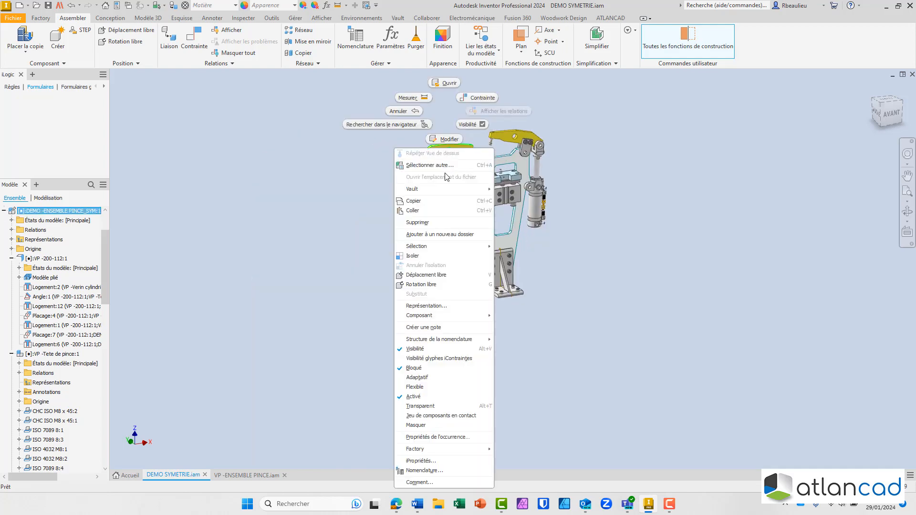
click(432, 307)
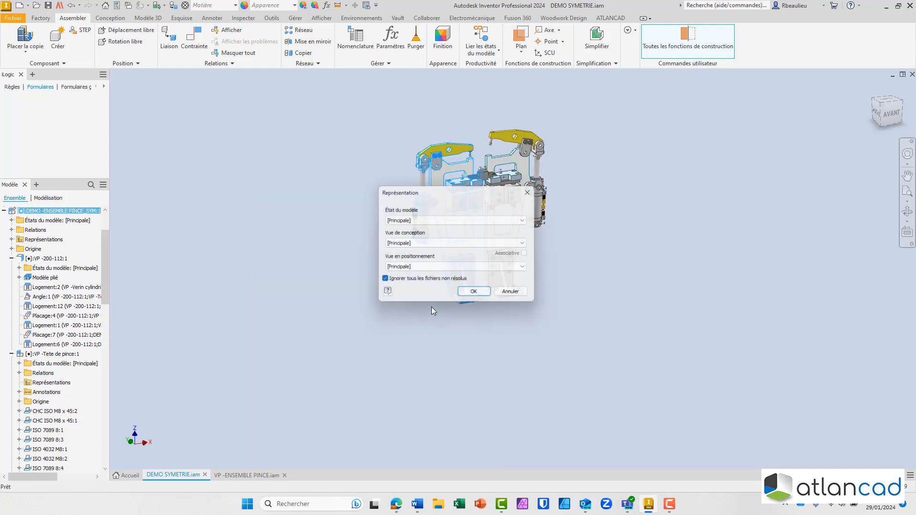
click(409, 268)
click(406, 297)
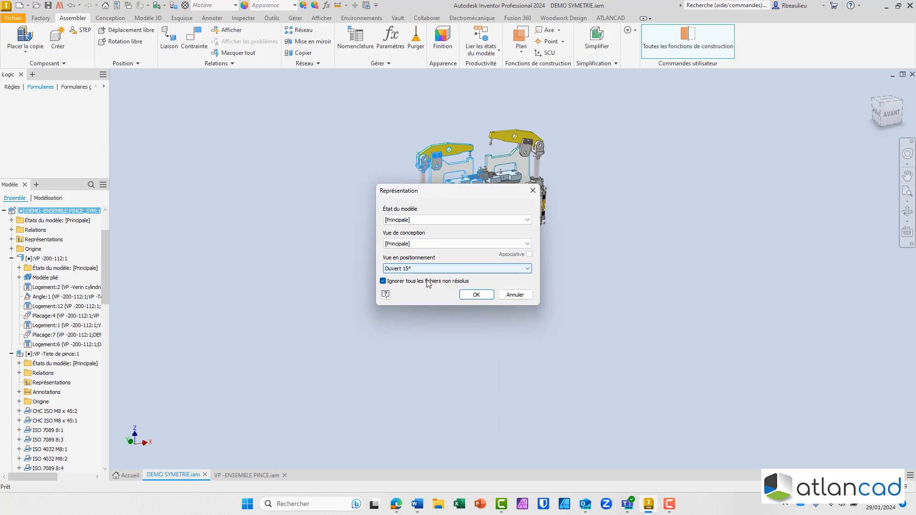
click(474, 294)
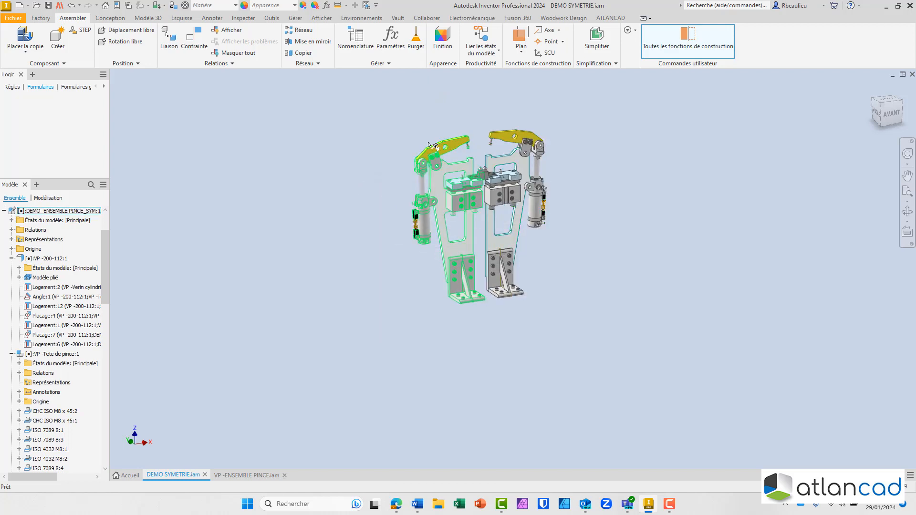
middle_drag(362, 149, 311, 150)
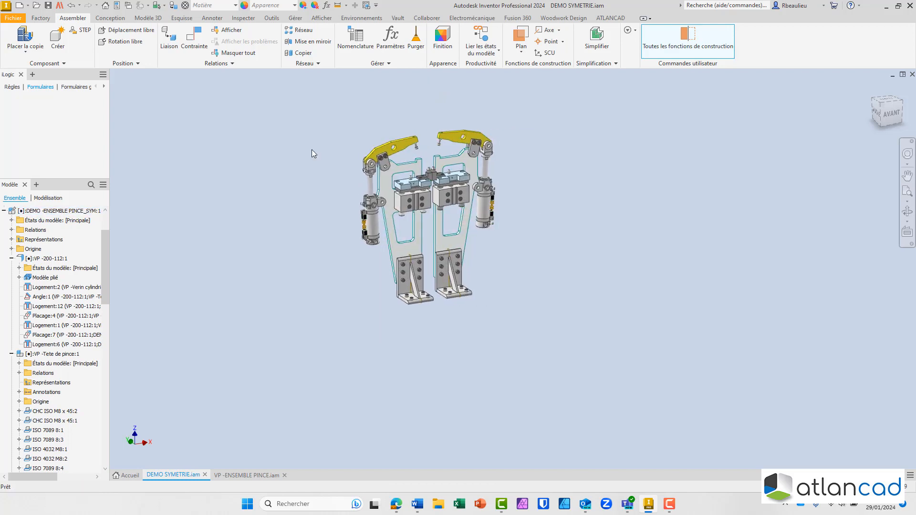
scroll(316, 150, up, 3)
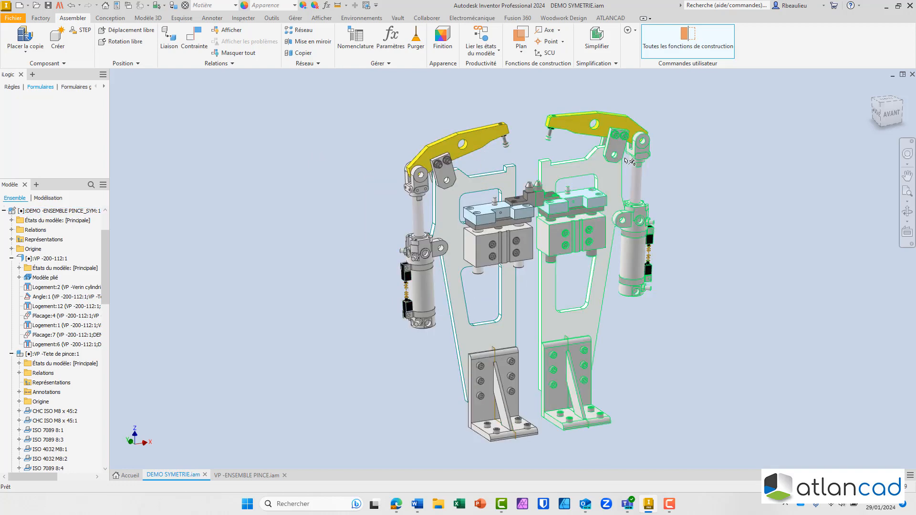
middle_drag(406, 149, 367, 145)
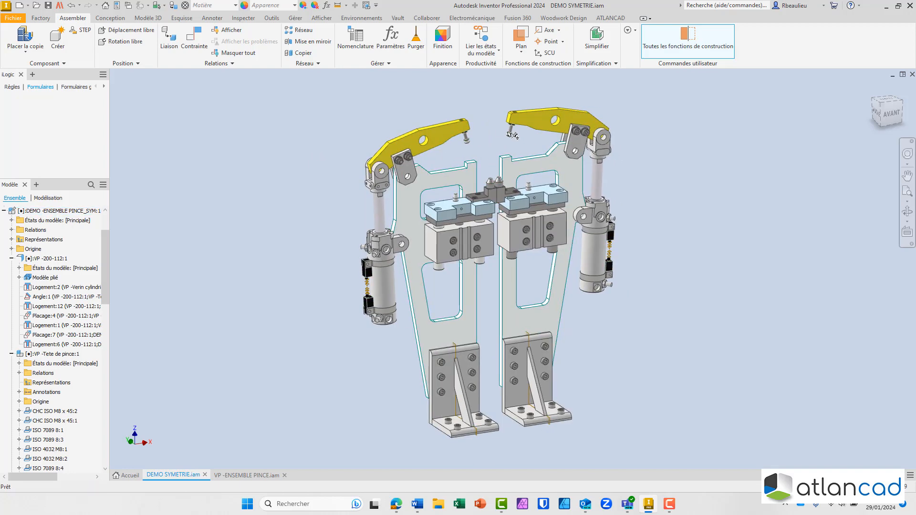
Step: Select both clamp assemblies and set their positional view back to [Principale]
drag(523, 91, 451, 194)
right_click(401, 104)
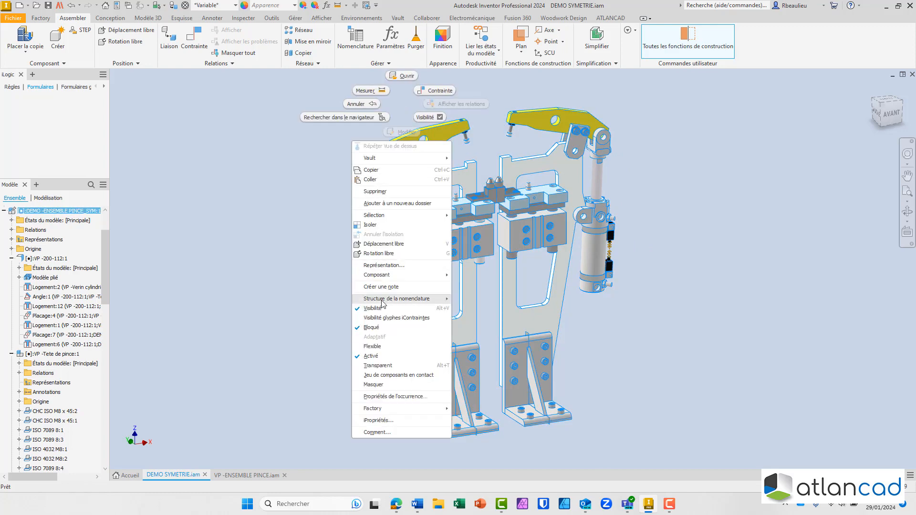
click(390, 267)
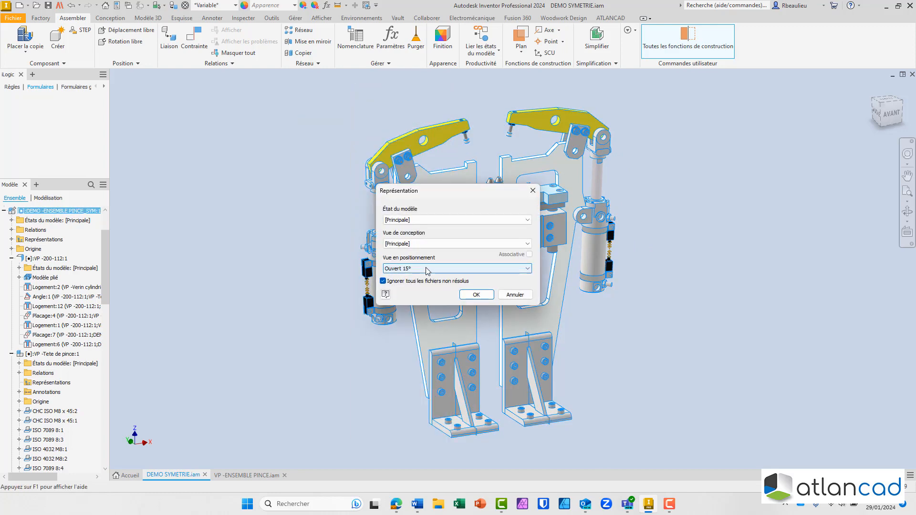
click(427, 271)
click(409, 278)
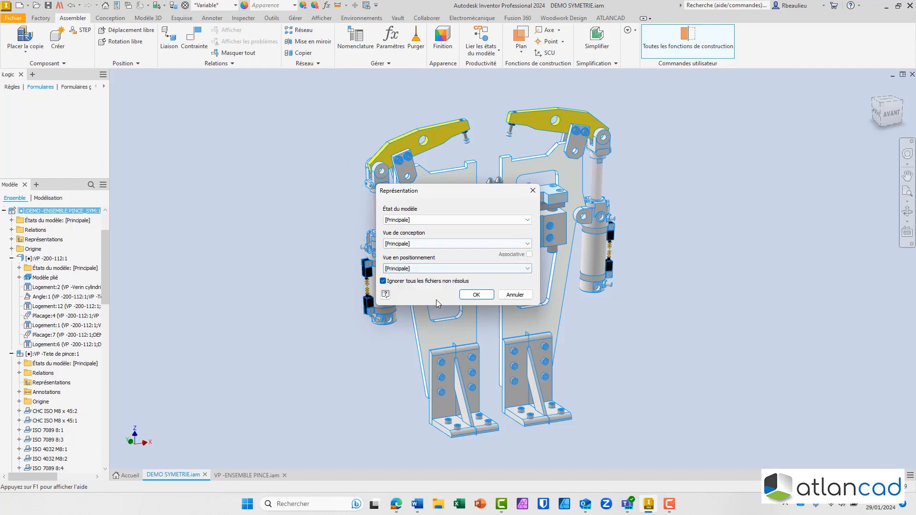
click(473, 292)
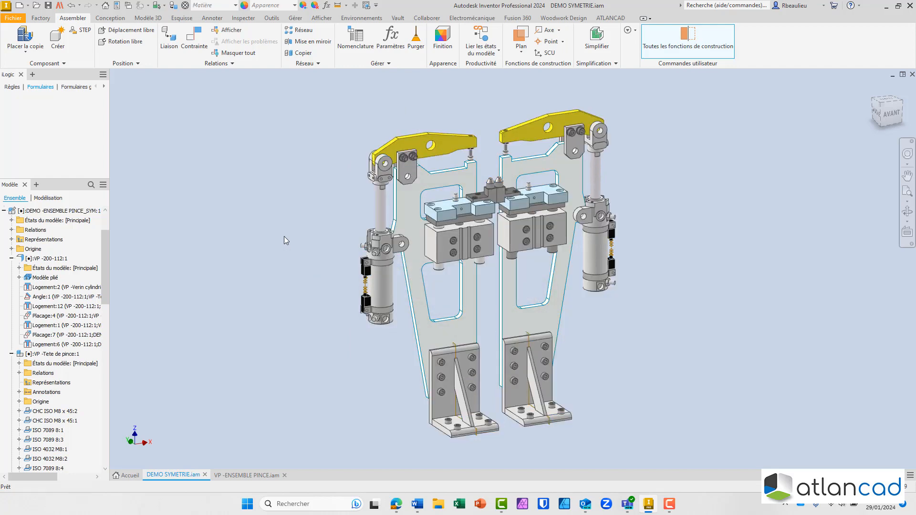
Step: Apply the COULEUR design view to both clamp assemblies together
drag(522, 97, 465, 144)
right_click(422, 105)
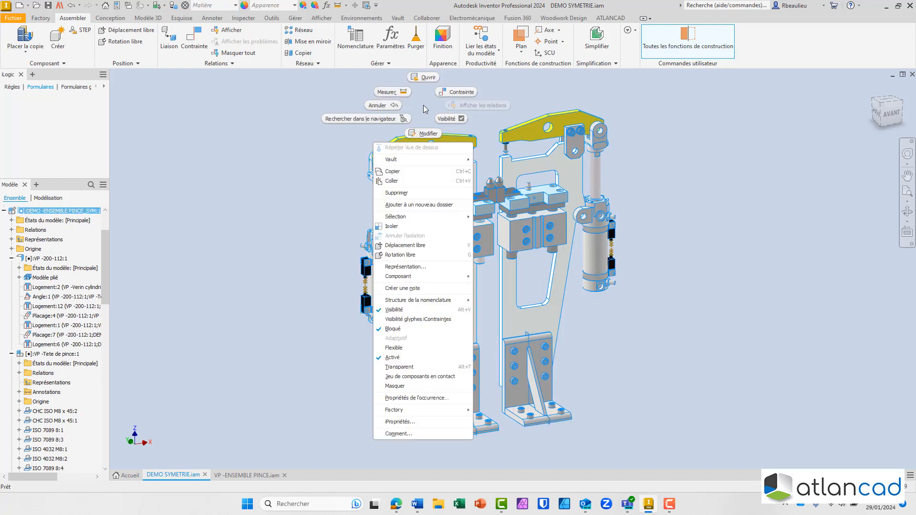
click(424, 266)
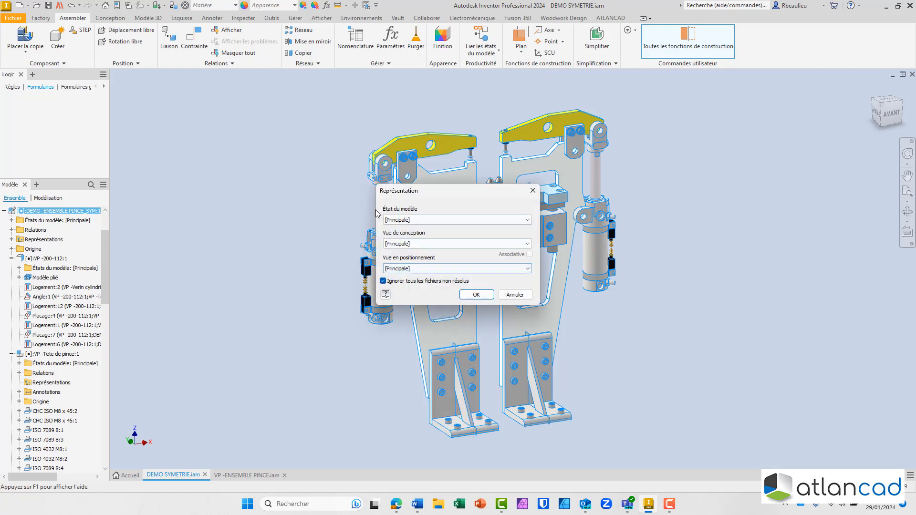
click(420, 242)
click(403, 258)
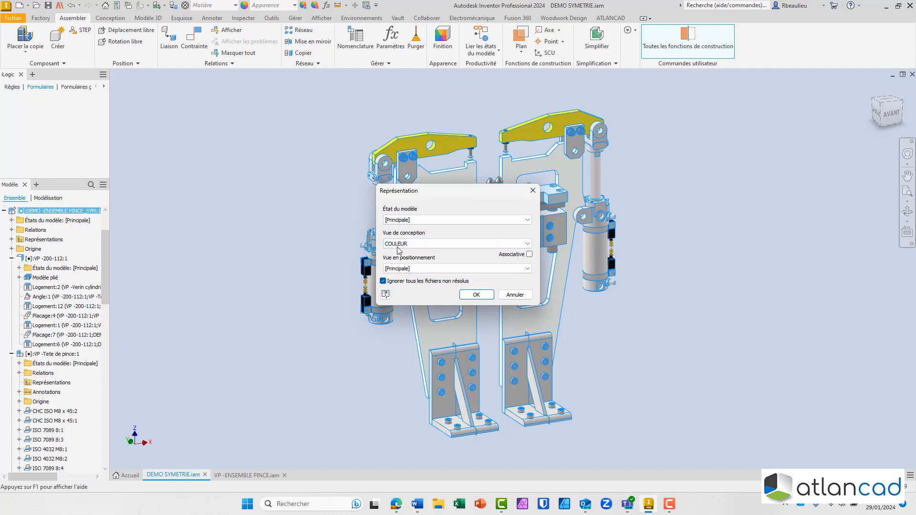
click(470, 297)
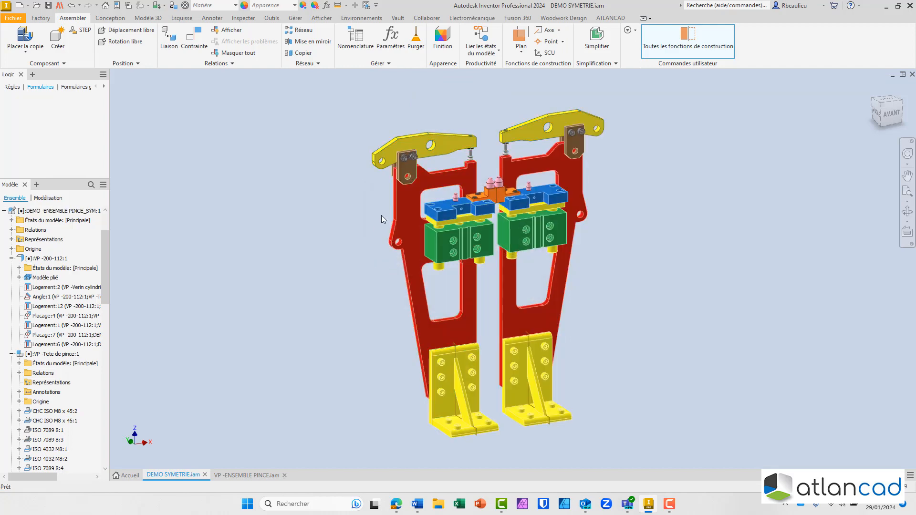
Step: Examine the coloured parts of the original and mirrored clamps up close and from another angle
shift+middle_drag(370, 259, 400, 245)
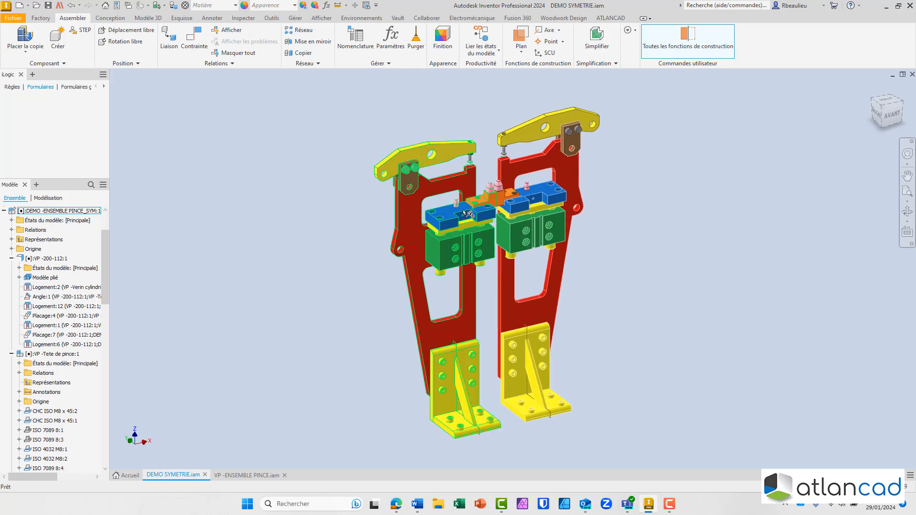
scroll(469, 210, up, 5)
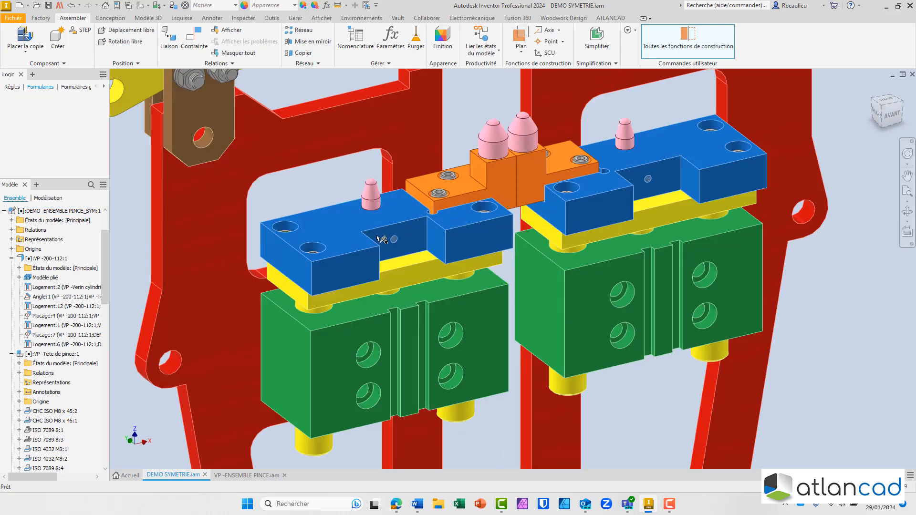
scroll(380, 239, down, 6)
shift+middle_drag(401, 238, 371, 254)
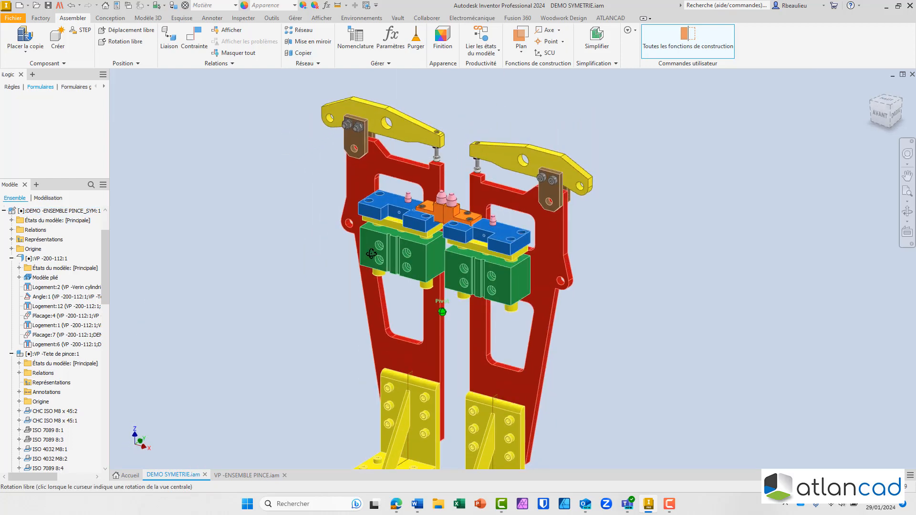
scroll(338, 259, down, 5)
scroll(388, 259, up, 2)
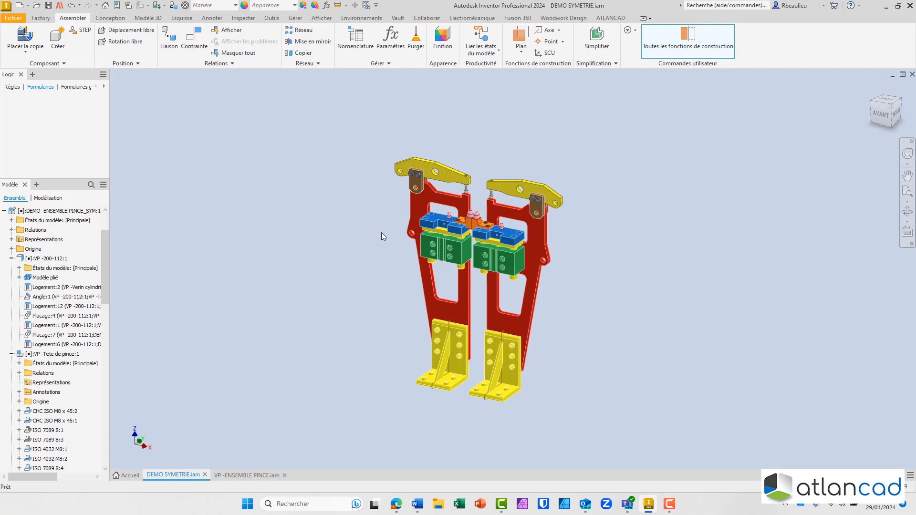
drag(517, 139, 457, 211)
right_click(421, 132)
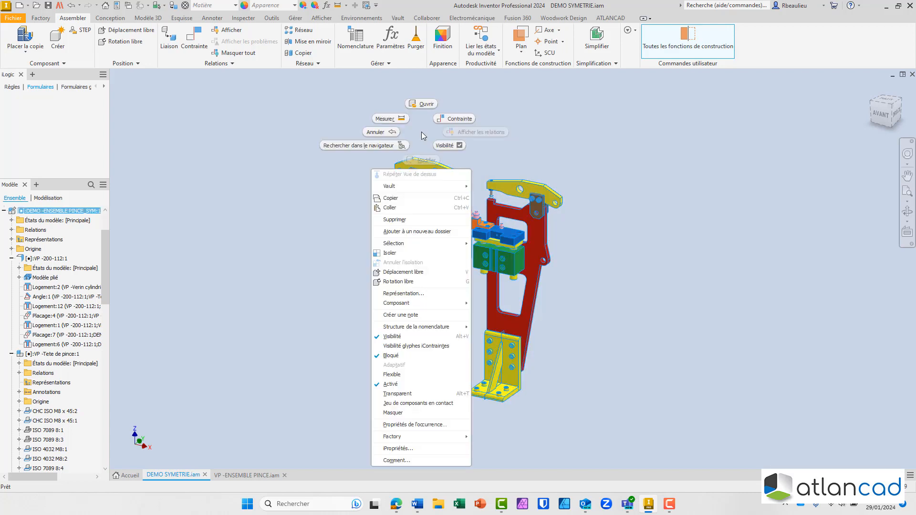
mouse_move(413, 306)
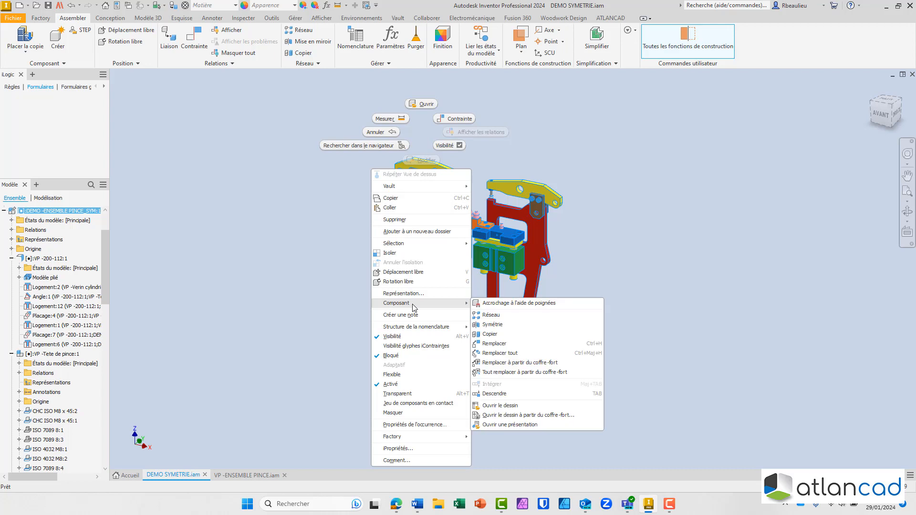
click(412, 293)
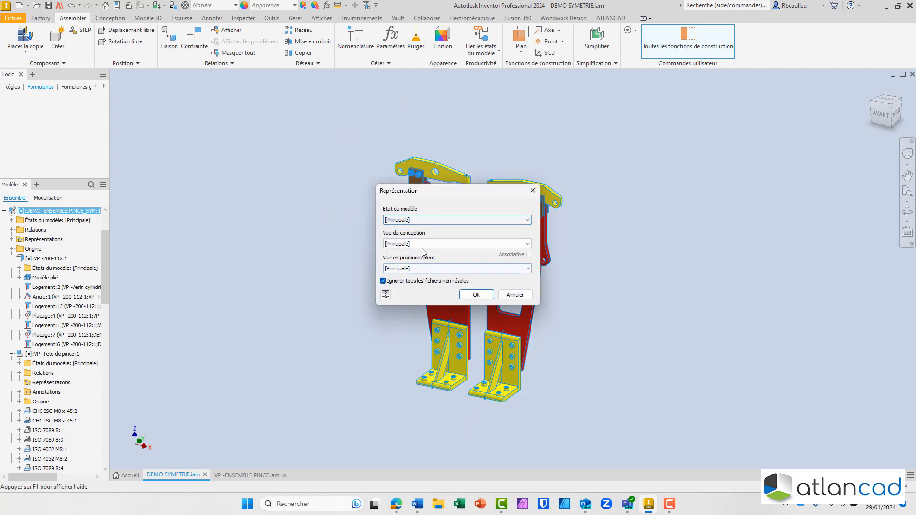
click(514, 294)
click(230, 223)
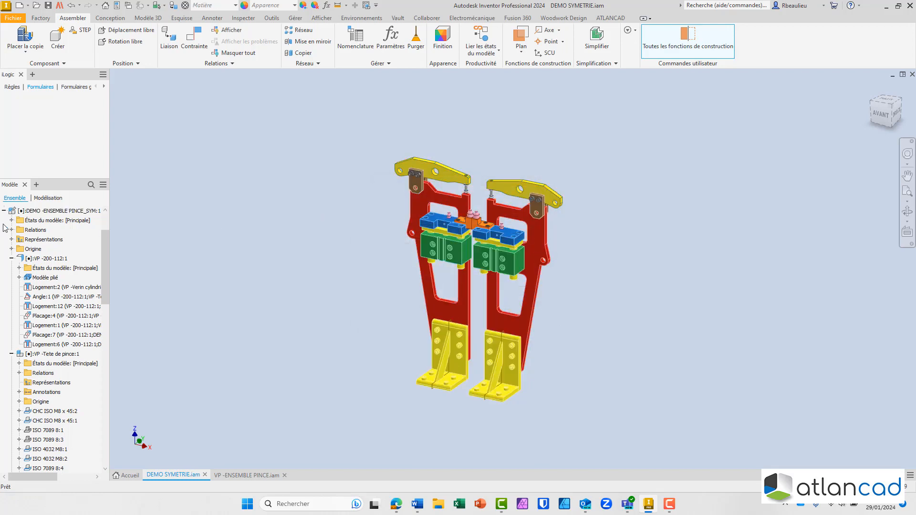
Step: Select both clamp assemblies and set their design view back to [Principale]
click(4, 211)
drag(543, 140, 454, 193)
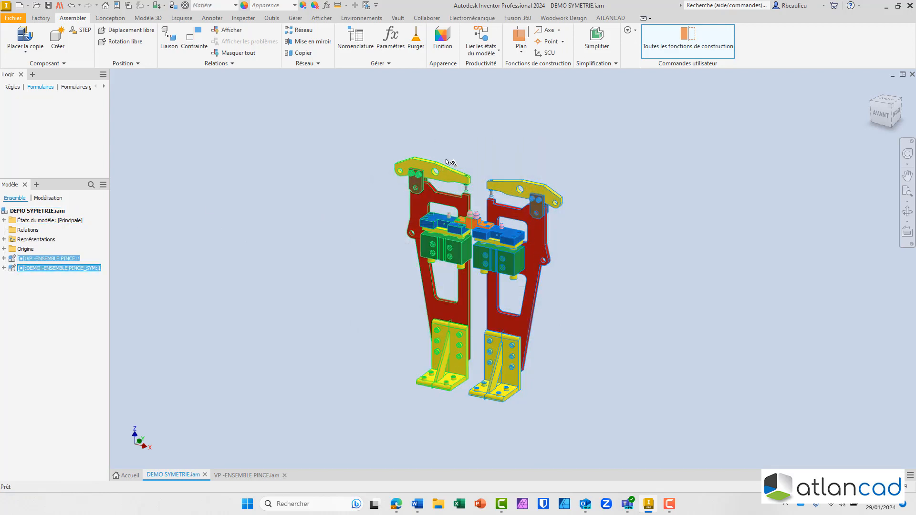
right_click(452, 143)
click(432, 303)
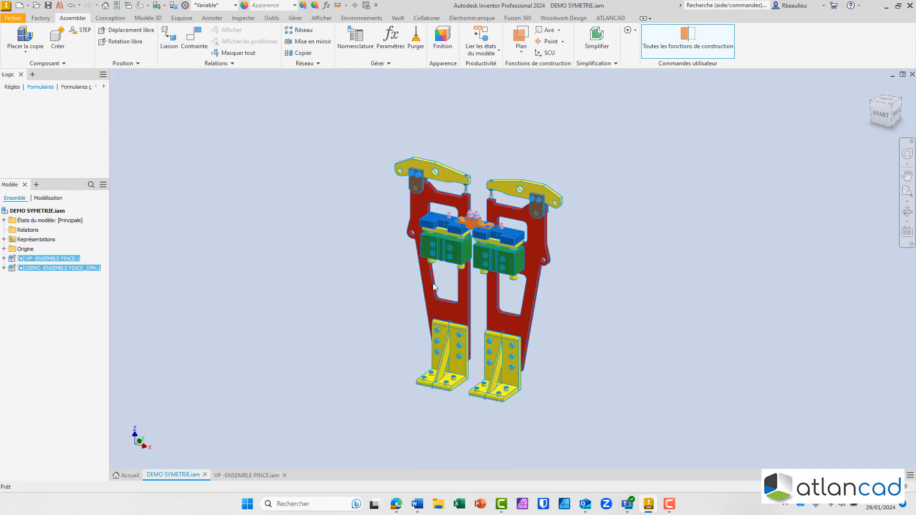
click(422, 244)
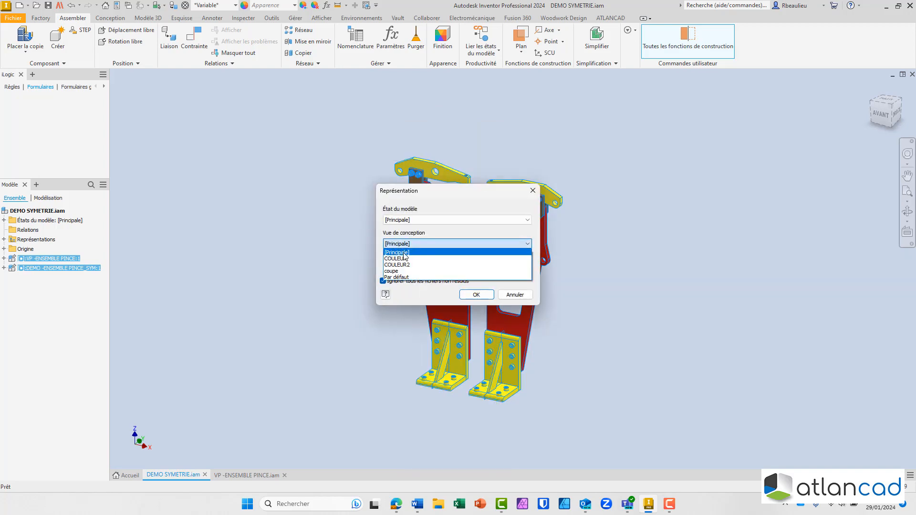
click(403, 254)
click(476, 295)
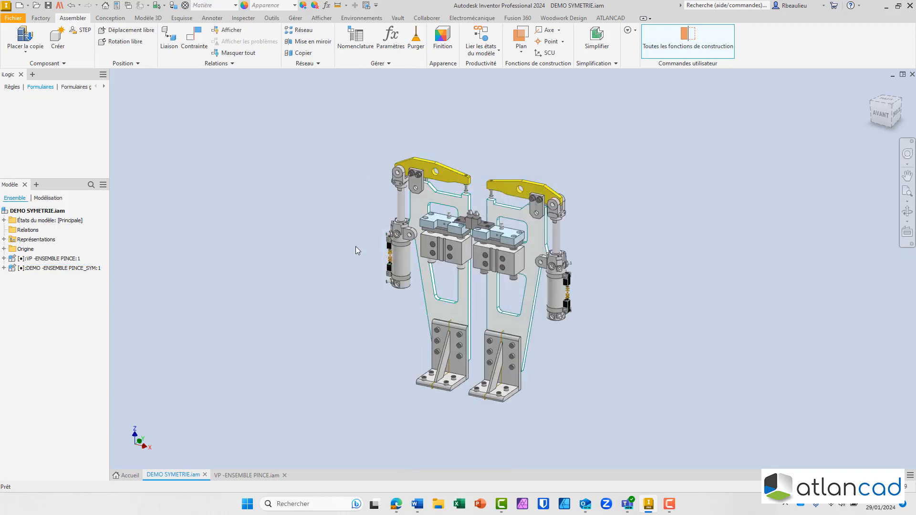
Step: Open the original clamp assembly VP -ENSEMBLE PINCE.iam, then close it without checking it in
shift+middle_drag(356, 246, 422, 232)
scroll(492, 233, up, 5)
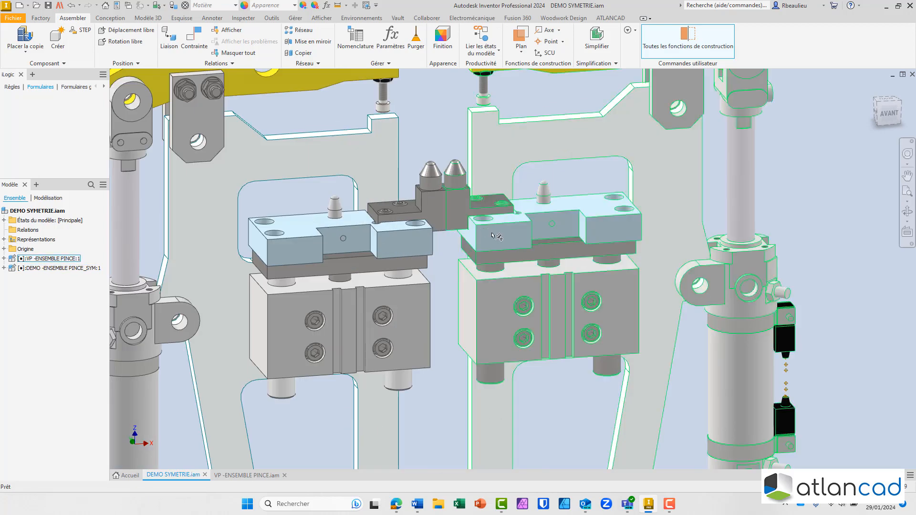
double_click(500, 230)
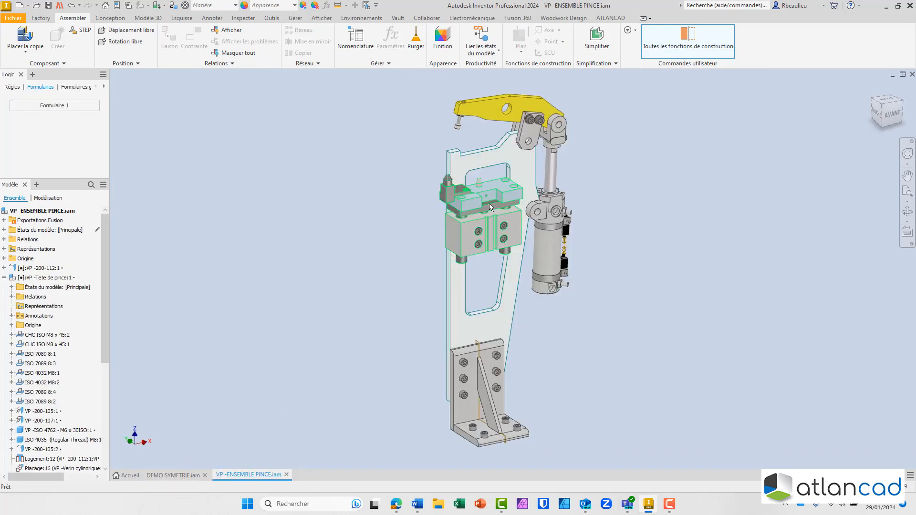
click(912, 75)
click(431, 262)
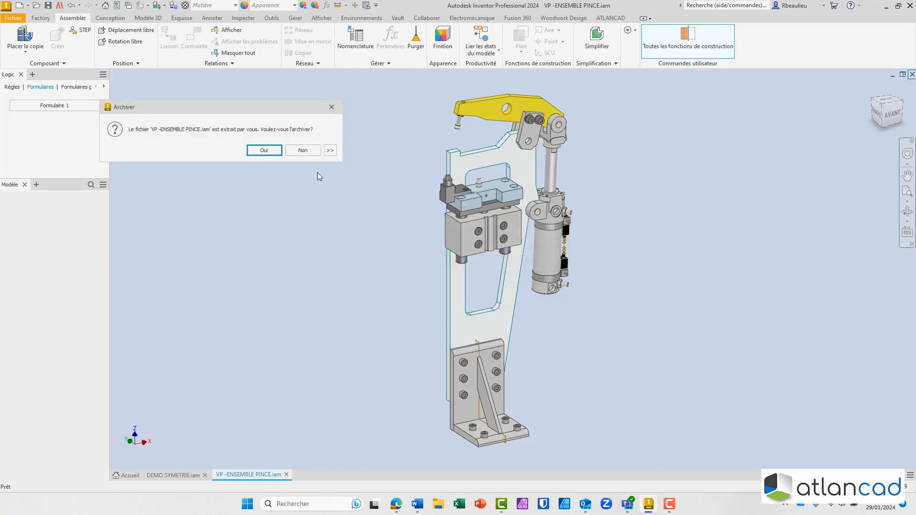
click(303, 150)
scroll(515, 279, down, 2)
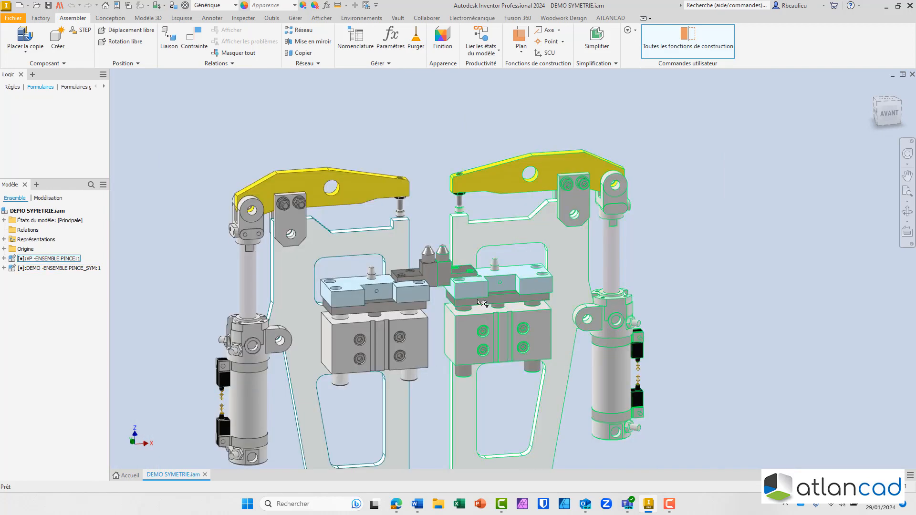
Step: Descend through the original clamp's subassemblies to edit its light-blue notched plate VP -100-102 in place
double_click(510, 276)
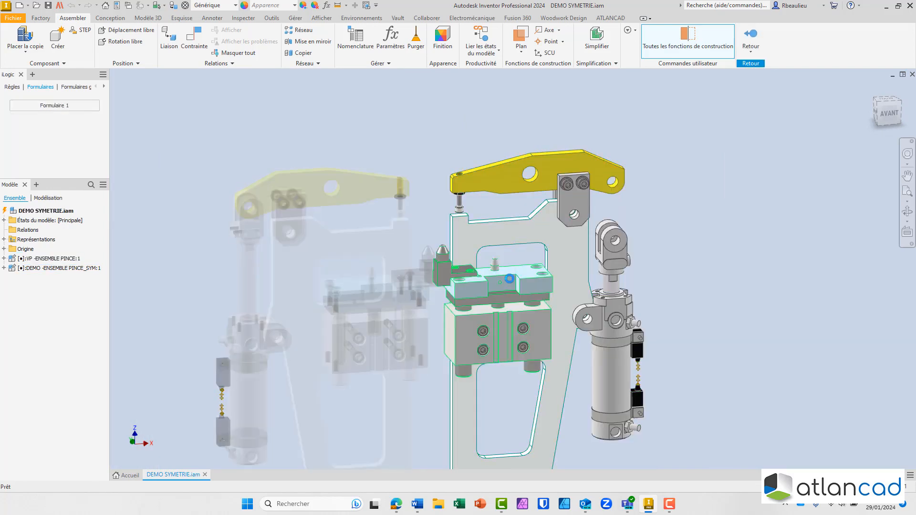
double_click(508, 279)
double_click(506, 280)
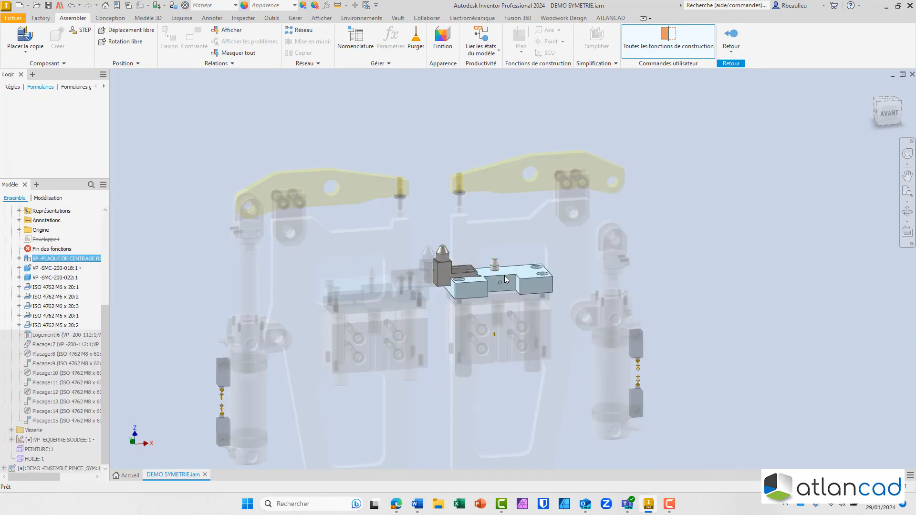
scroll(503, 277, up, 5)
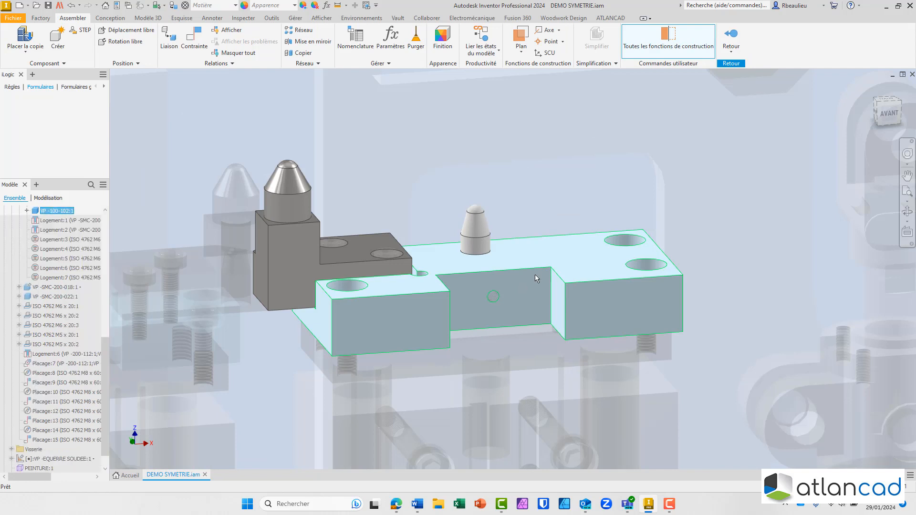
double_click(535, 275)
Step: Fillet the two inner vertical edges of the plate's front notch with a 5 mm radius
click(552, 278)
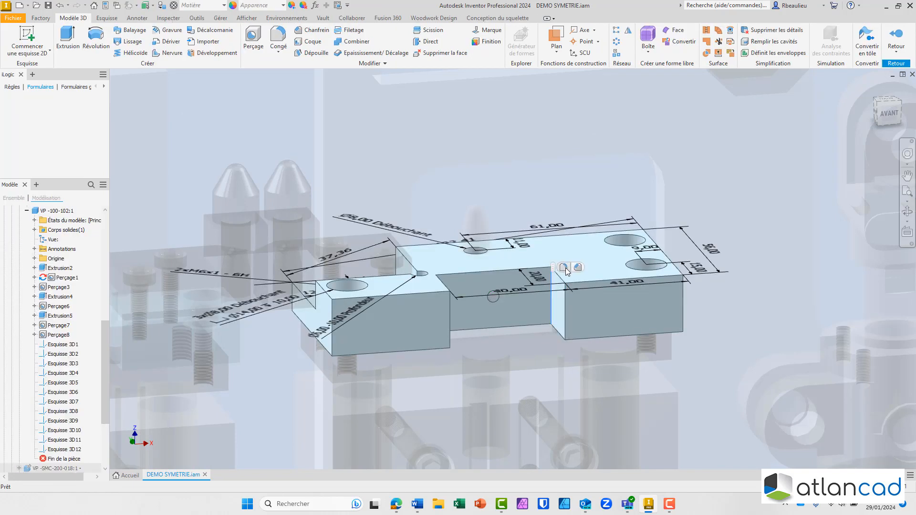
key(f)
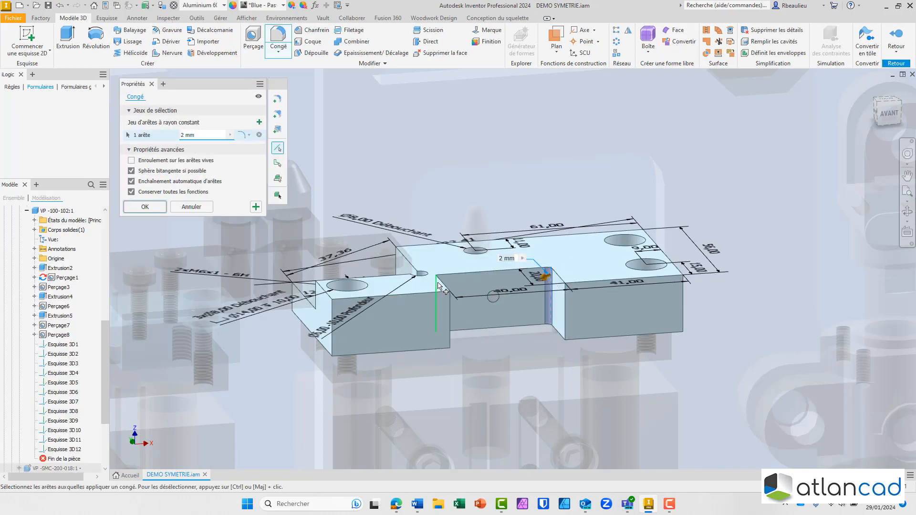
click(437, 285)
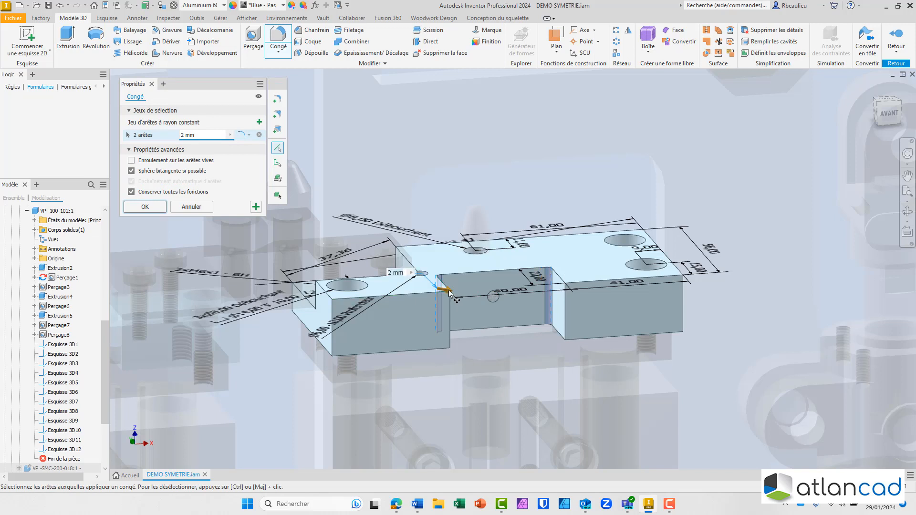
drag(449, 292, 474, 289)
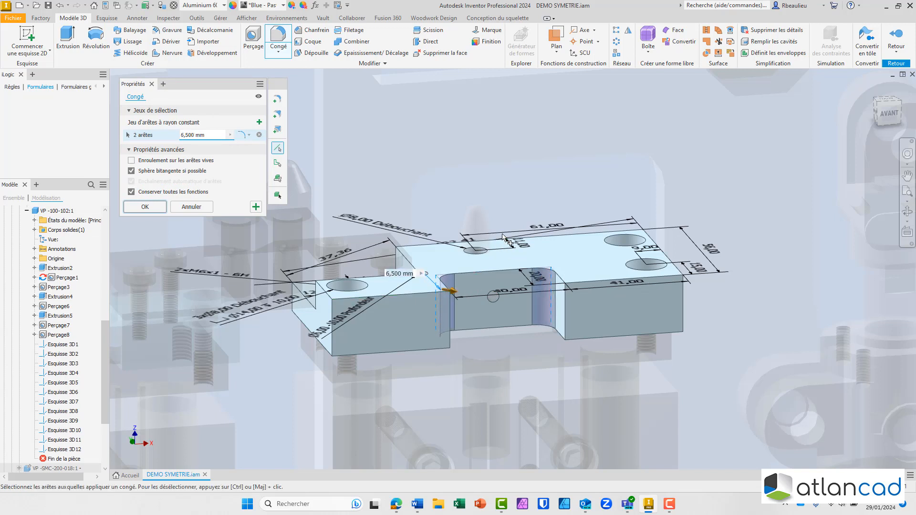
text(5)
click(144, 207)
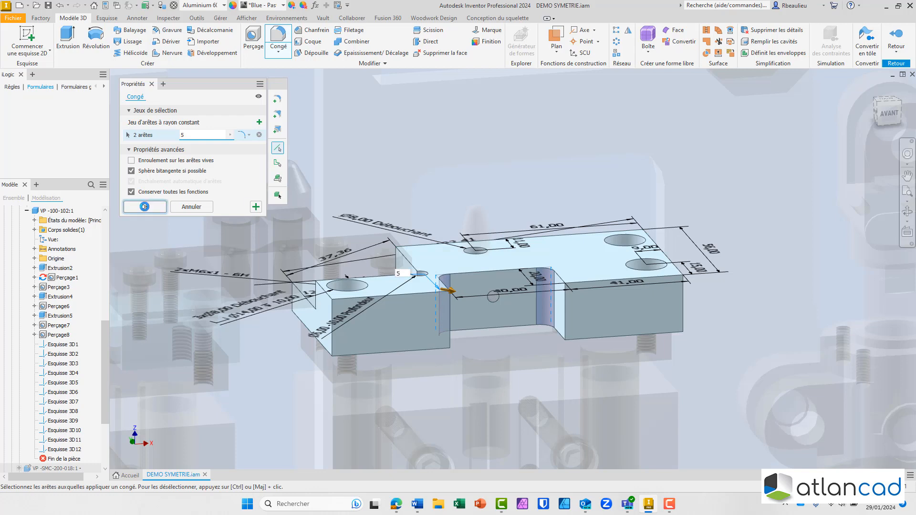
Step: Leave in-place editing of the plate and return to the top-level assembly DEMO SYMETRIE.iam
scroll(413, 182, down, 3)
middle_drag(433, 186, 478, 193)
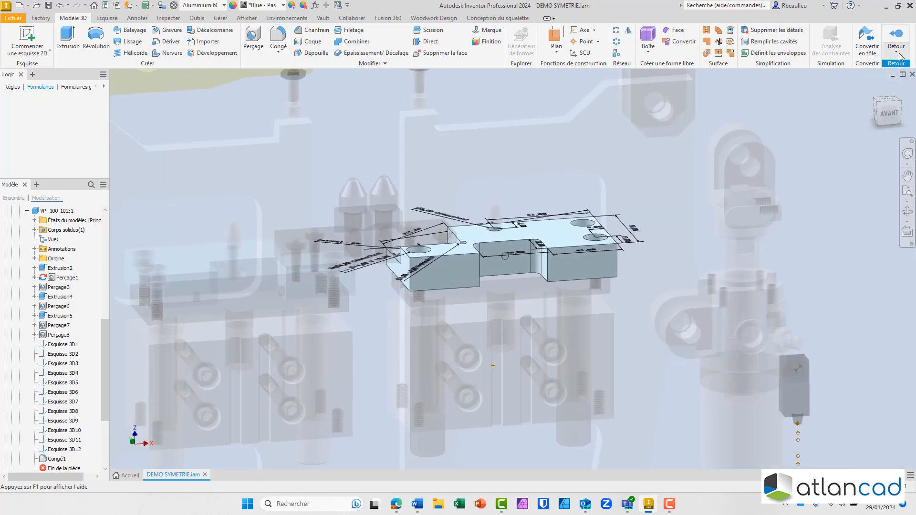
click(899, 53)
click(873, 110)
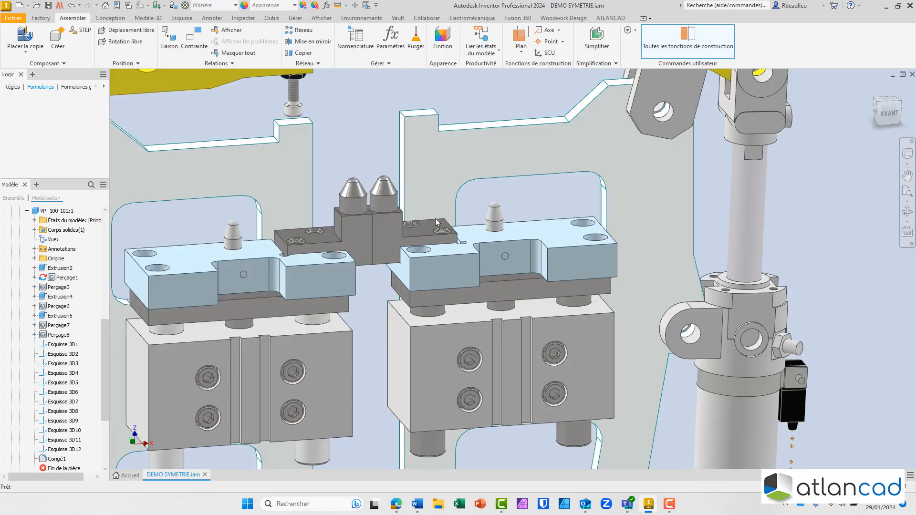
Step: Compare the notch fillets on the original and mirrored plates, then examine both complete clamps
scroll(253, 281, up, 4)
scroll(286, 249, down, 3)
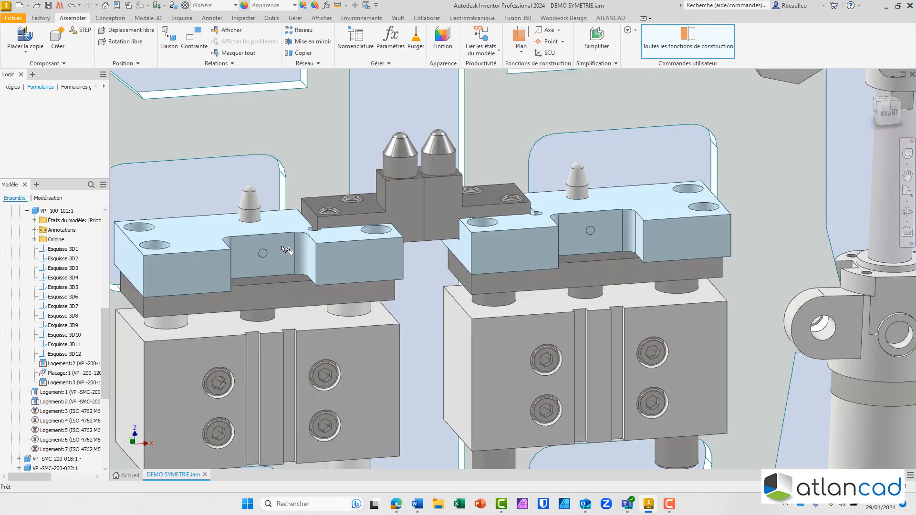
scroll(286, 249, down, 6)
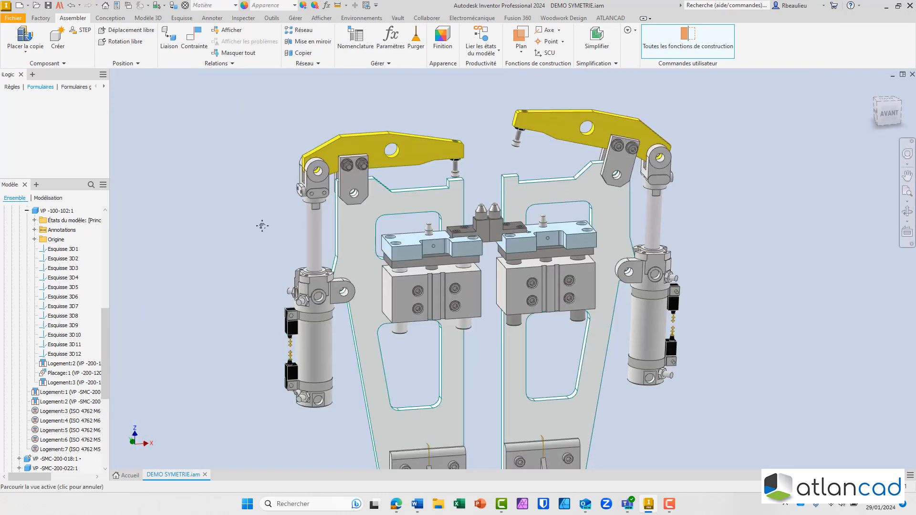
middle_drag(262, 226, 266, 187)
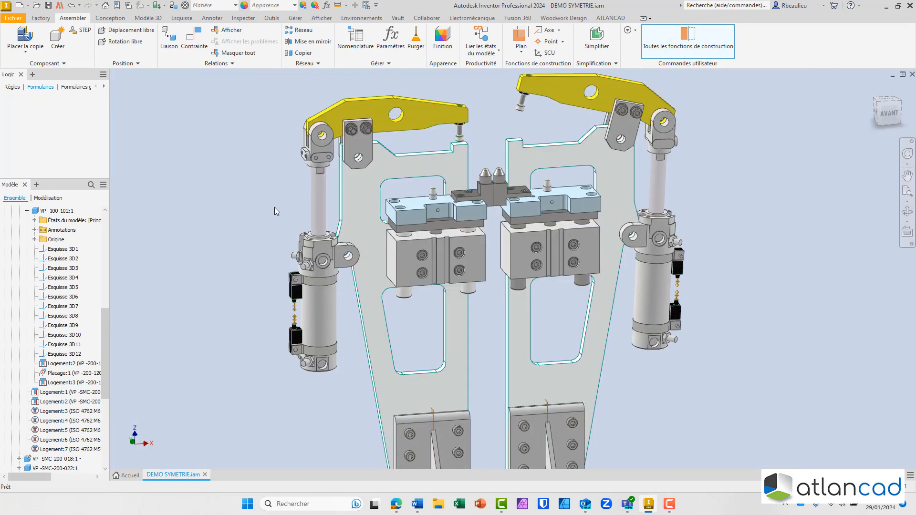
scroll(272, 206, down, 2)
middle_drag(276, 203, 357, 208)
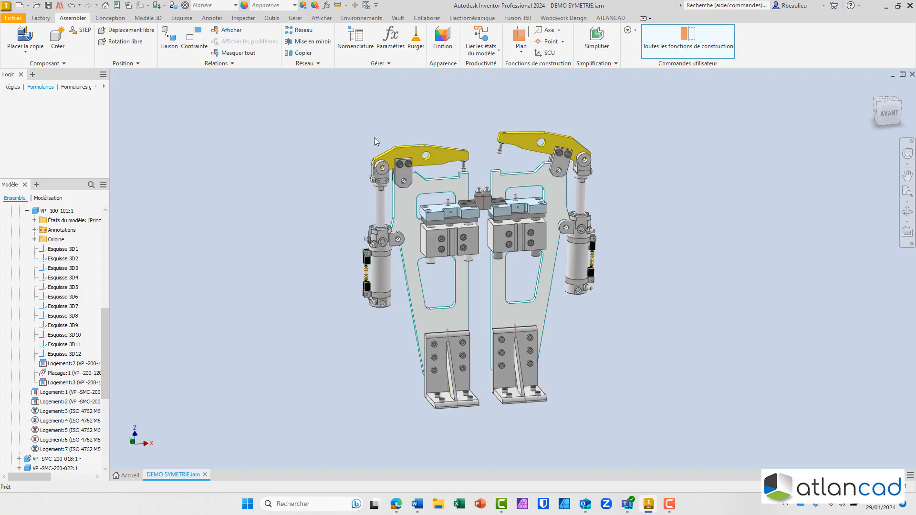
middle_drag(407, 139, 393, 140)
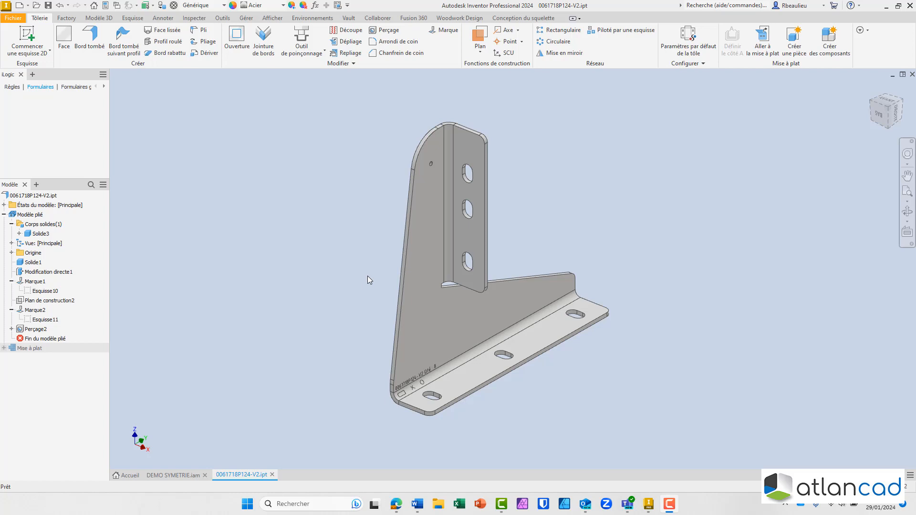
Step: Start creating a derived part from the sheet metal bracket's solid body Solide3, with placement in a target assembly turned off
scroll(330, 259, down, 3)
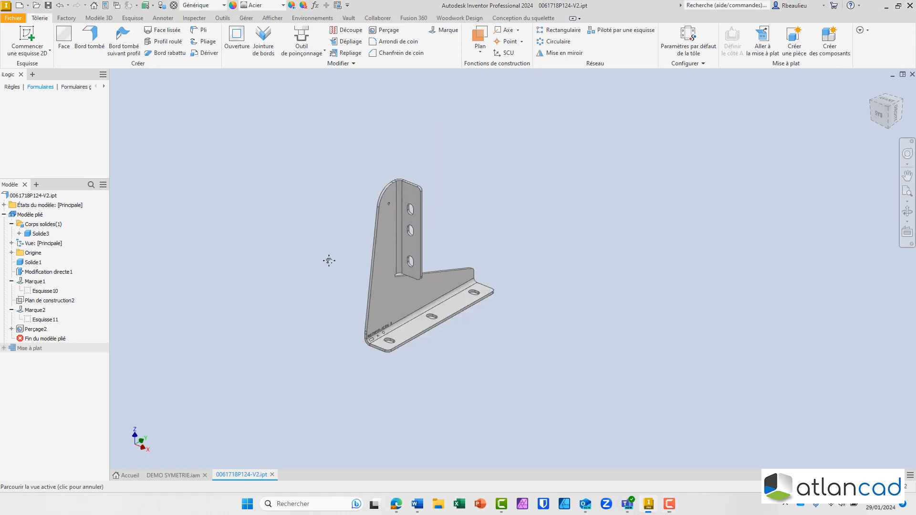
scroll(330, 260, up, 4)
mouse_move(330, 261)
shift+middle_down()
mouse_move(481, 256)
mouse_move(302, 261)
mouse_move(310, 249)
mouse_move(317, 255)
shift+middle_up()
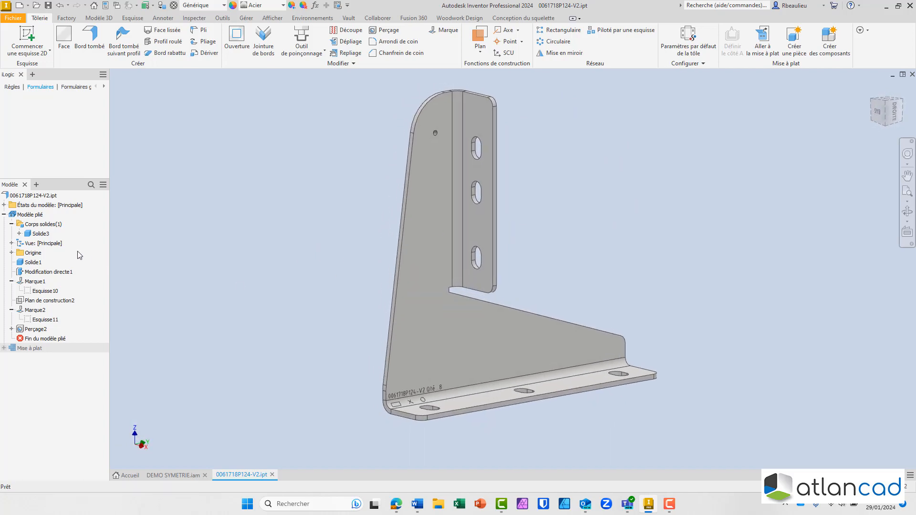
right_click(35, 233)
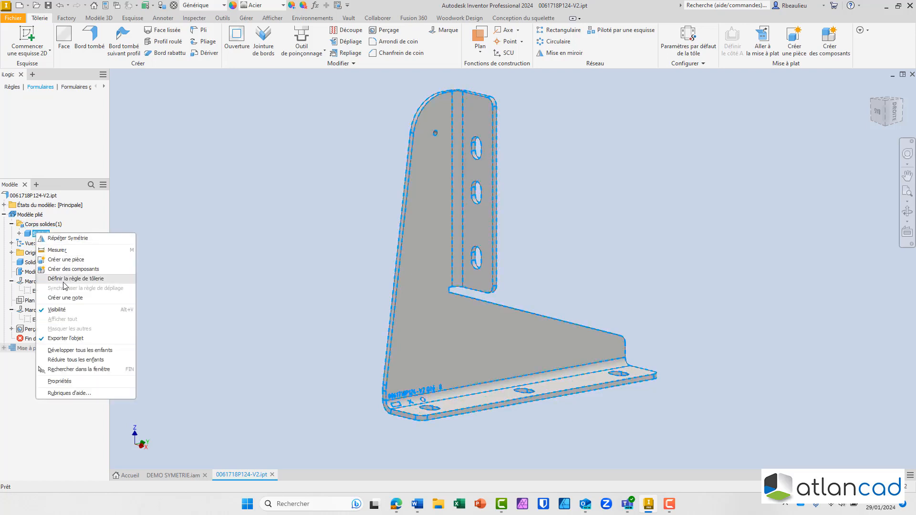
click(67, 262)
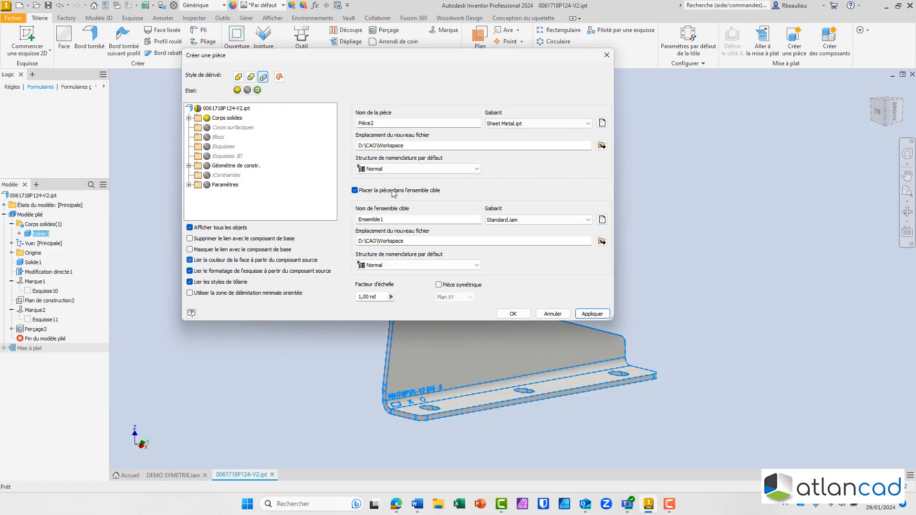
drag(366, 63, 245, 41)
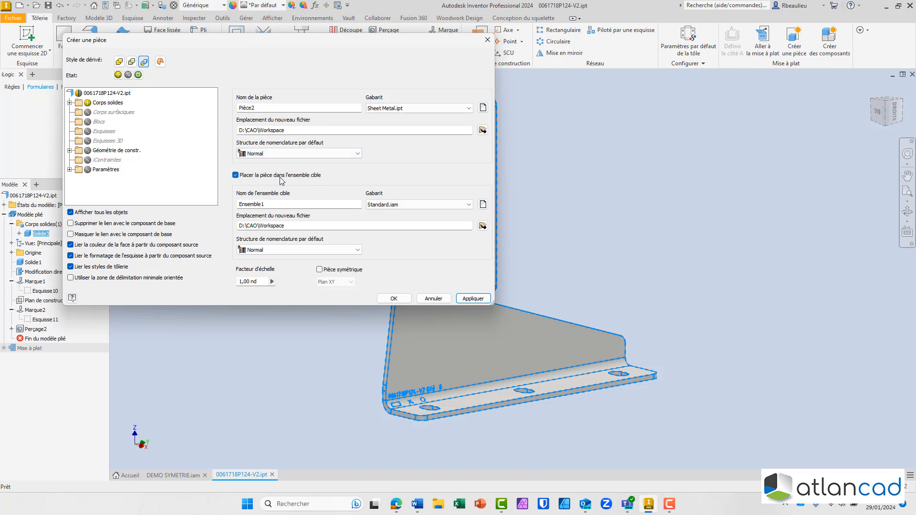
click(236, 175)
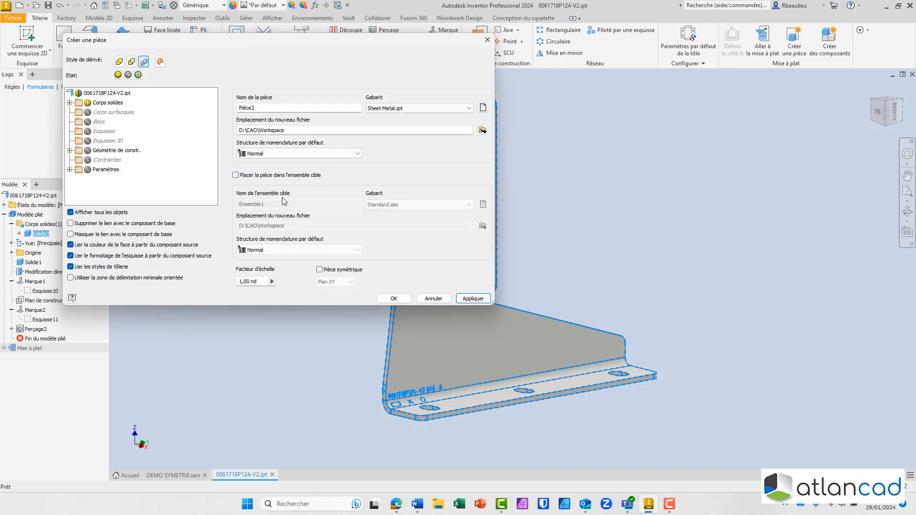
Step: Name the derived part DEMO SYM, mirror it about the YZ plane, and create it
double_click(264, 107)
text(DEMO SYM)
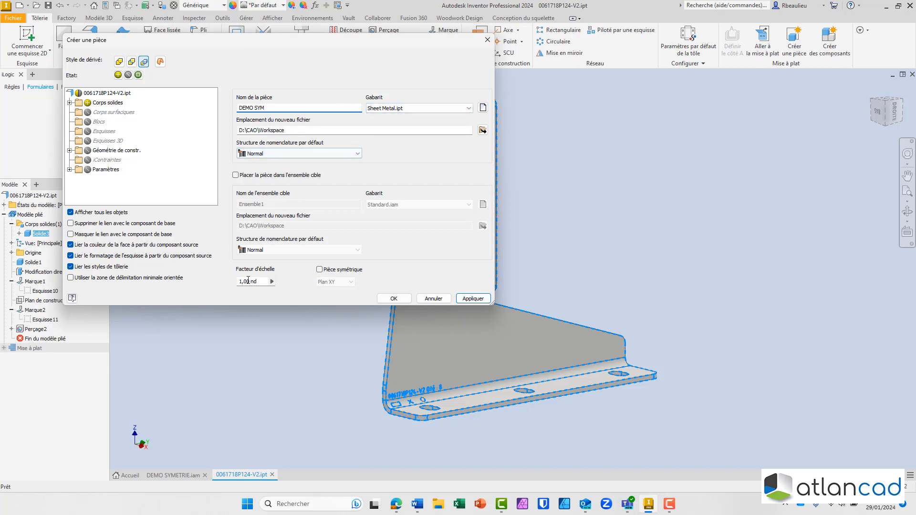
click(325, 273)
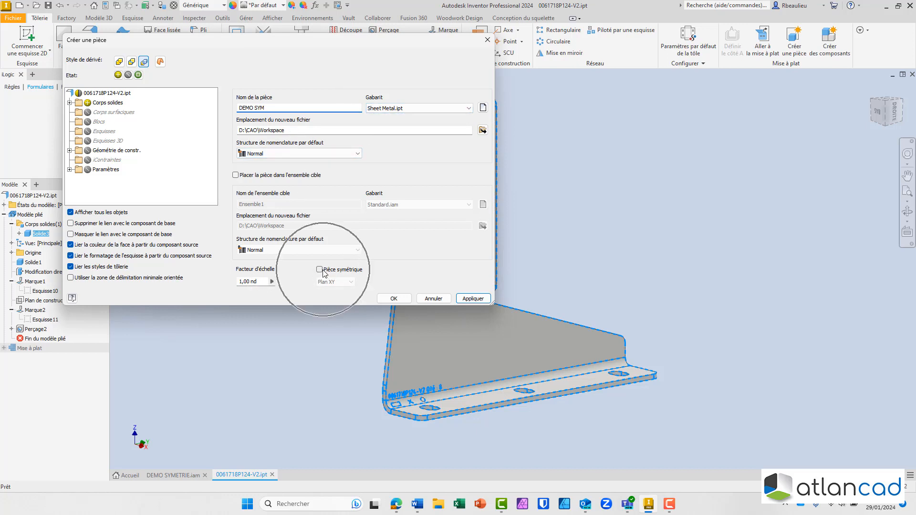
click(351, 284)
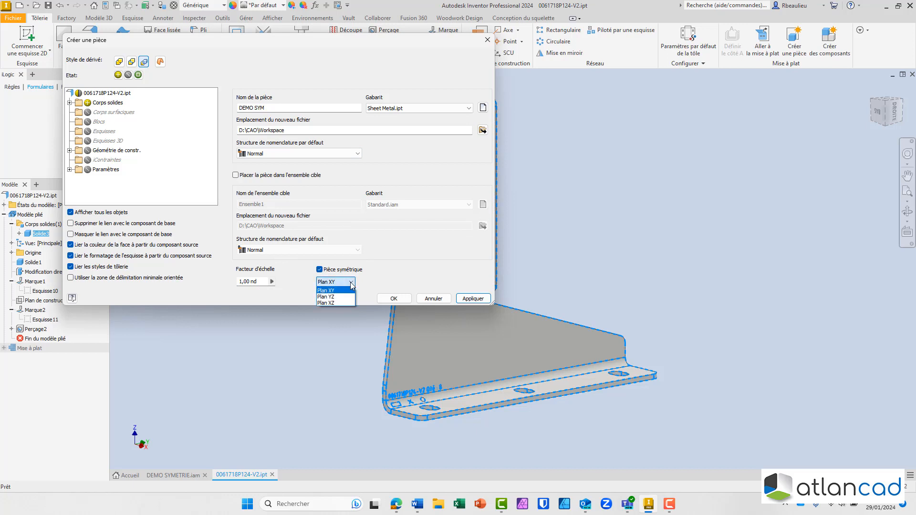
click(329, 292)
click(327, 297)
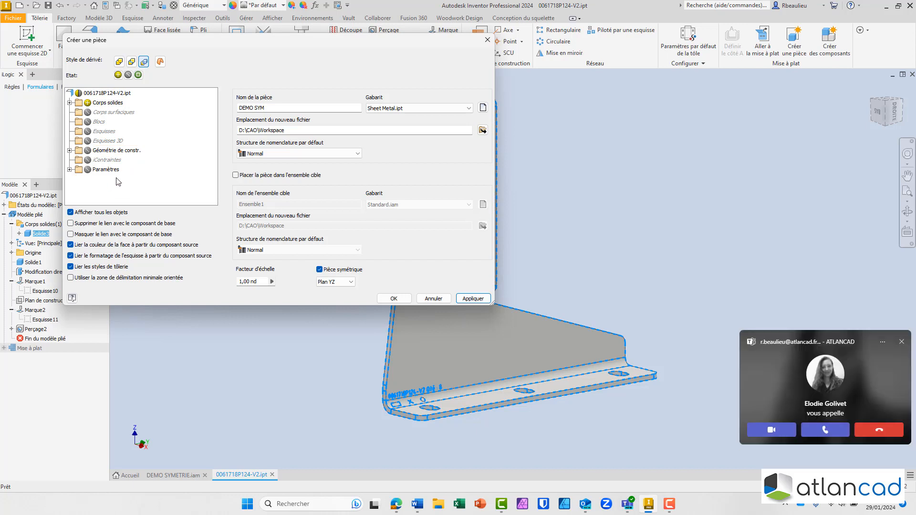
click(861, 431)
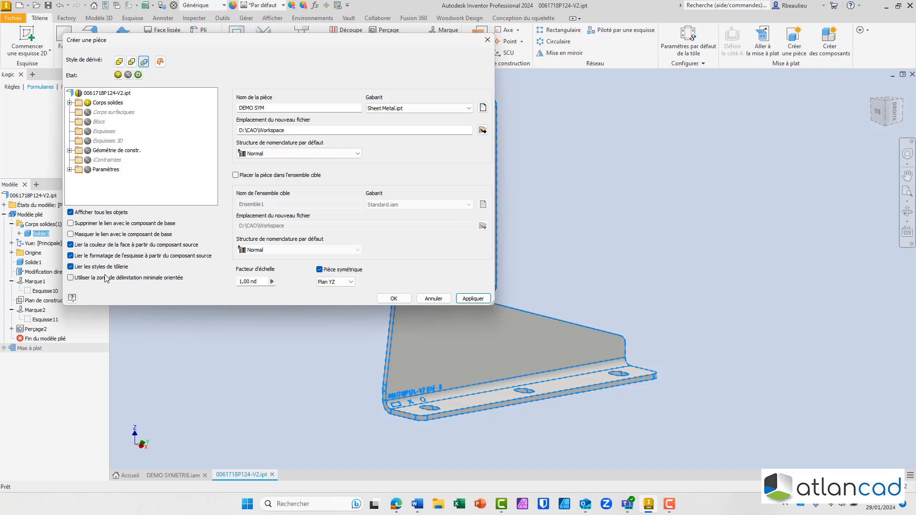
click(392, 299)
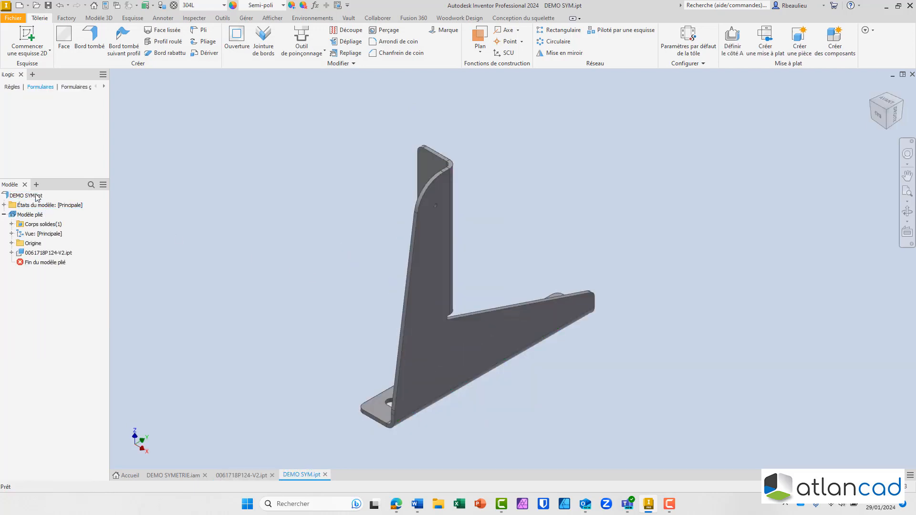
key(ctrl)
shift+middle_drag(258, 273, 392, 264)
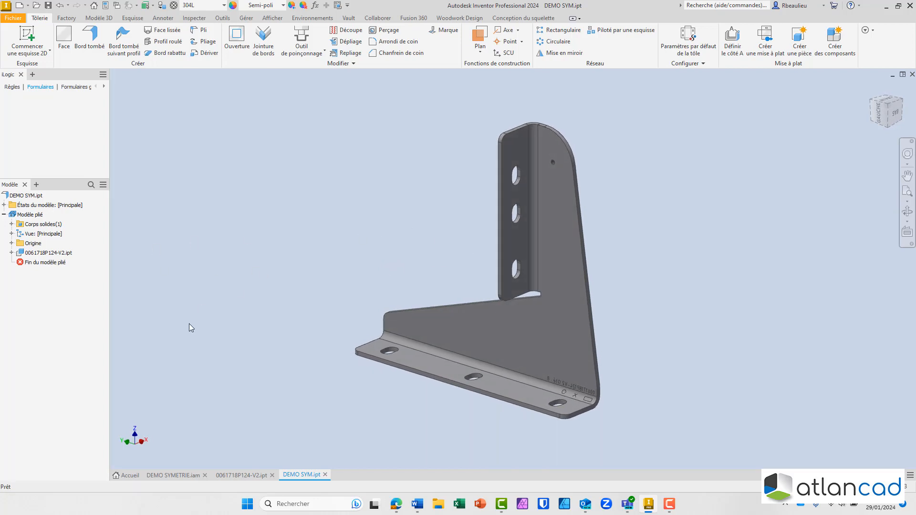
Step: In 0061718P124-V2.ipt, edit Modification directe1 to move the upper slot of the vertical flange downward
click(240, 475)
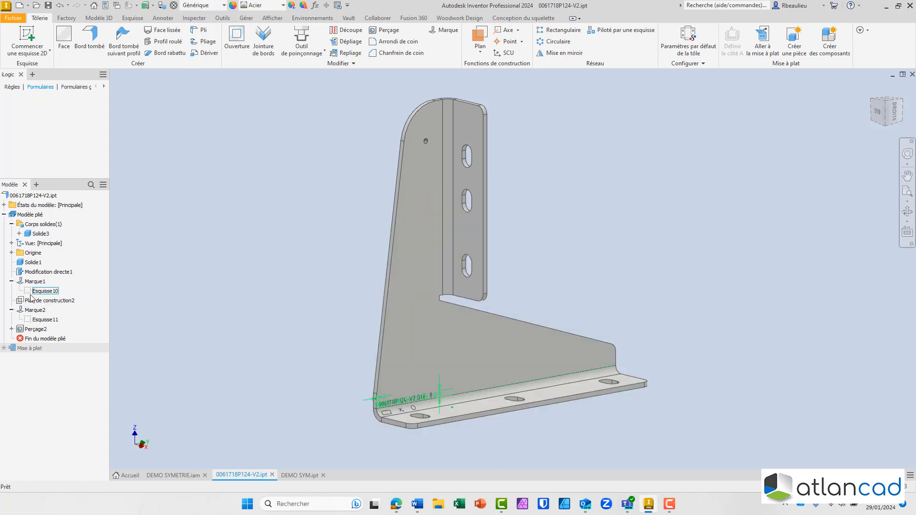
double_click(21, 272)
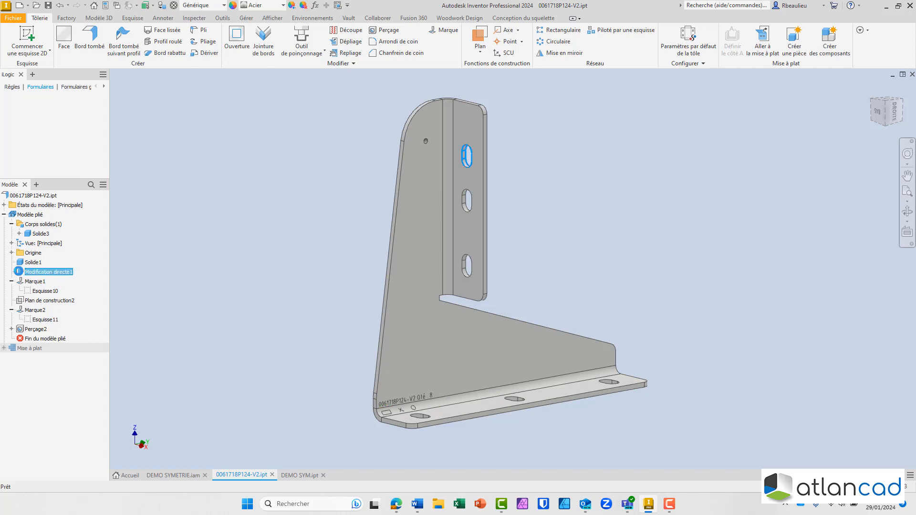
click(456, 157)
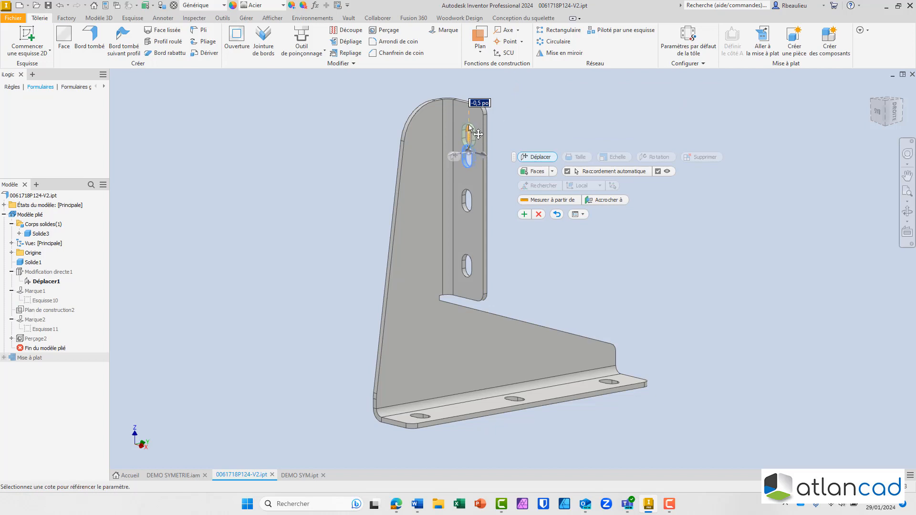
drag(469, 130, 468, 138)
click(531, 221)
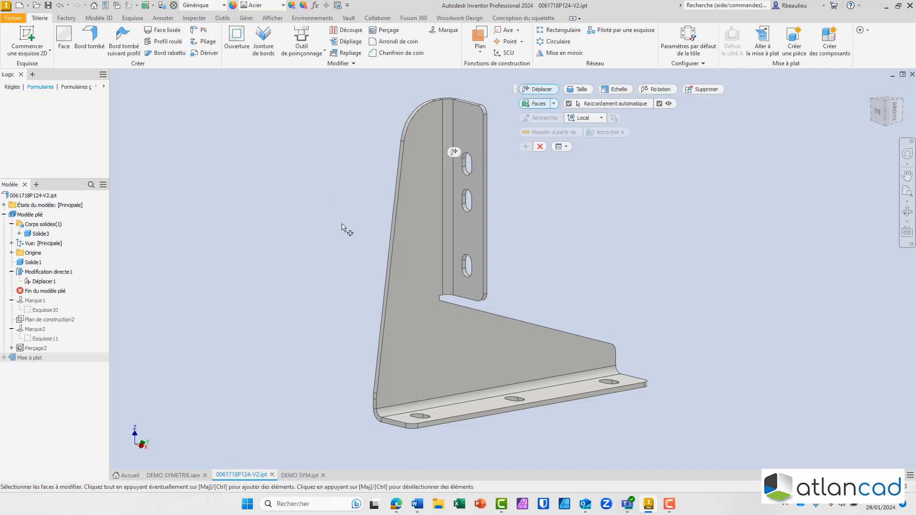
click(540, 146)
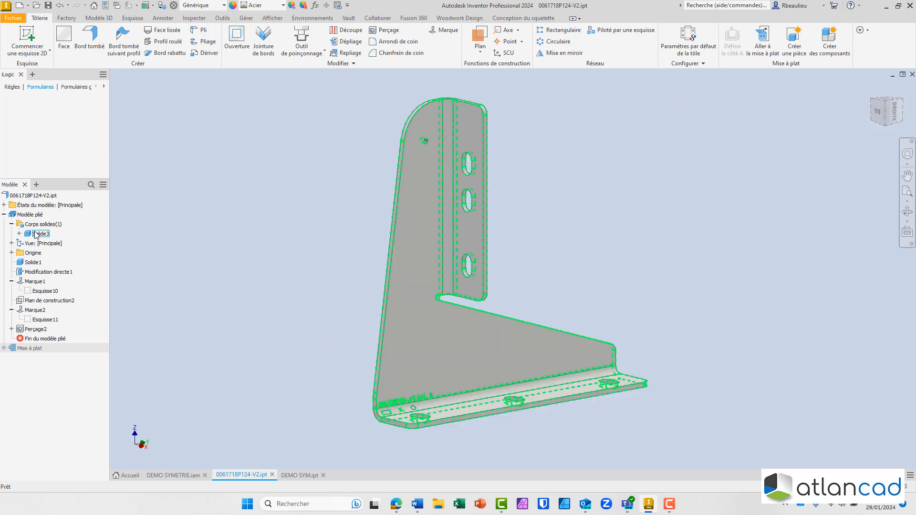
Step: Update DEMO SYM.ipt with the source bracket's slot change and create its flat pattern
click(306, 475)
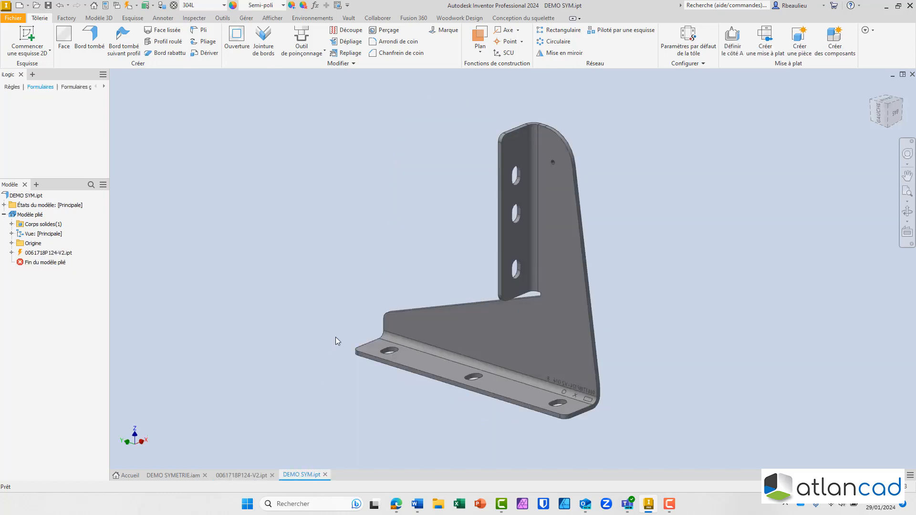
click(131, 9)
middle_drag(446, 206, 429, 215)
middle_drag(374, 193, 408, 192)
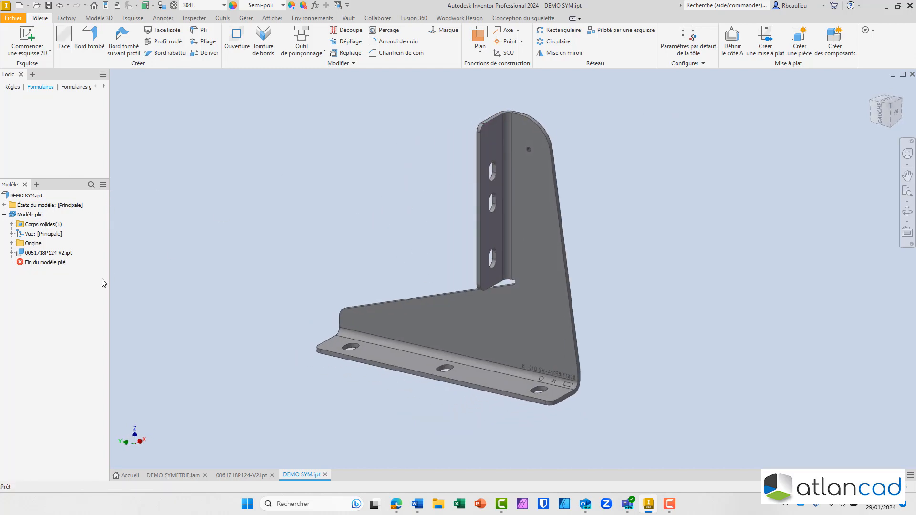
click(49, 253)
click(757, 40)
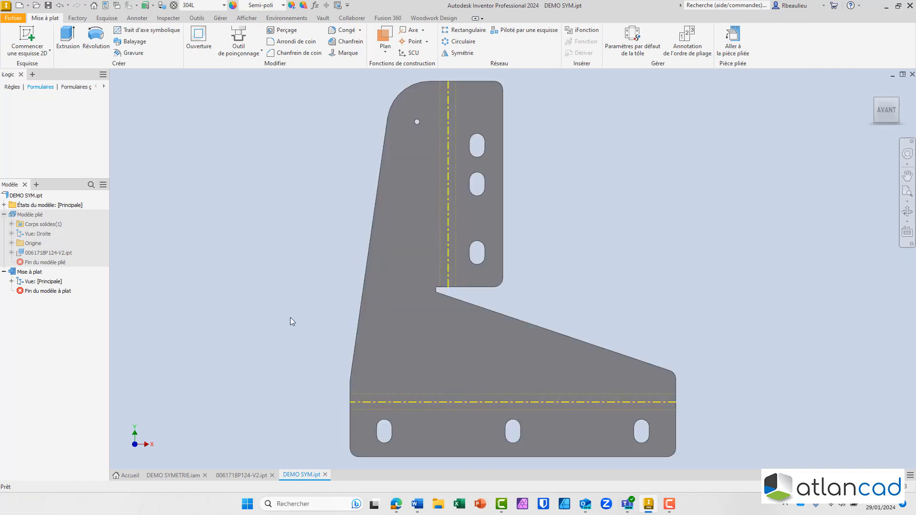
Step: Examine the flat pattern's bend lines, slots and markings on its back face, then return to the folded model
shift+middle_drag(302, 322, 326, 99)
shift+middle_drag(345, 295, 522, 327)
shift+middle_drag(455, 309, 473, 336)
scroll(557, 352, up, 5)
scroll(576, 333, down, 3)
scroll(576, 334, down, 3)
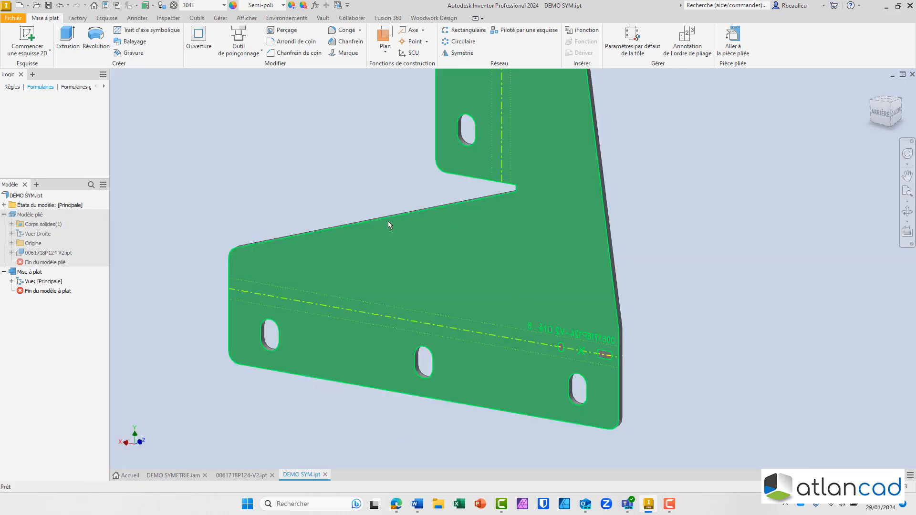
middle_drag(388, 221, 432, 269)
scroll(454, 285, down, 3)
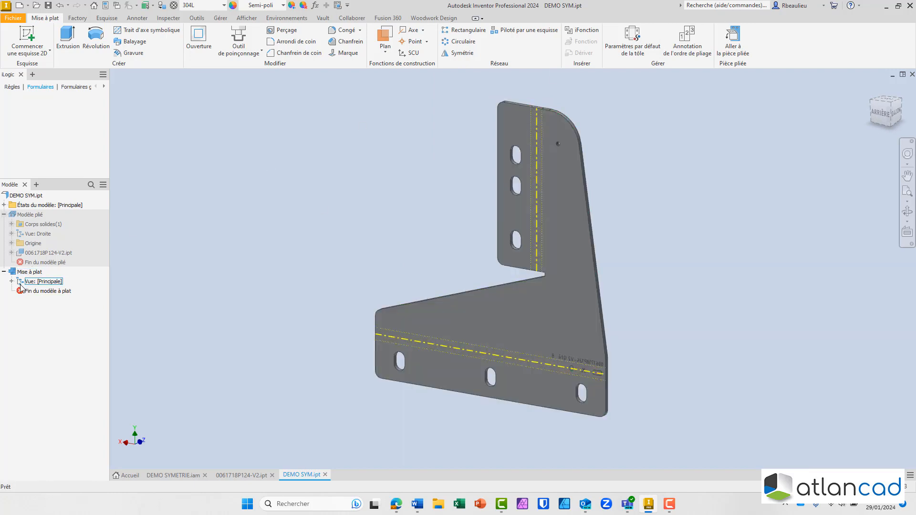
middle_drag(461, 270, 459, 271)
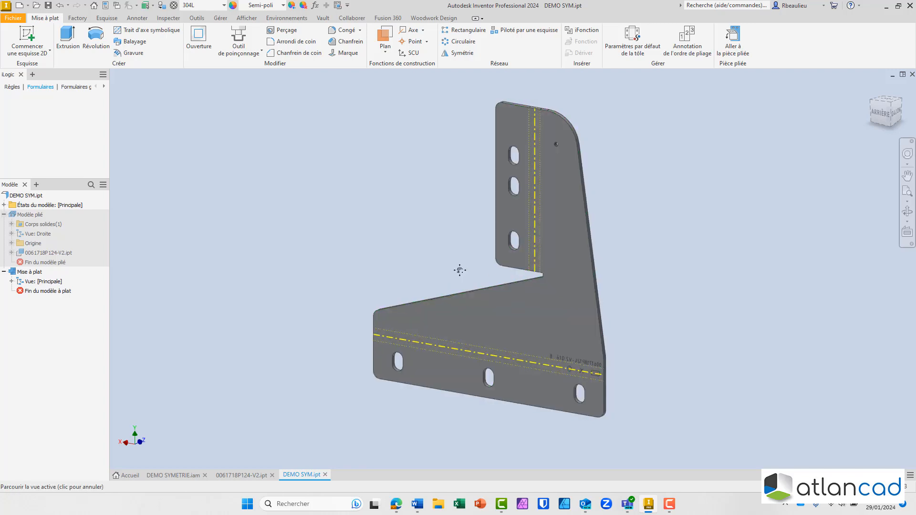
double_click(30, 215)
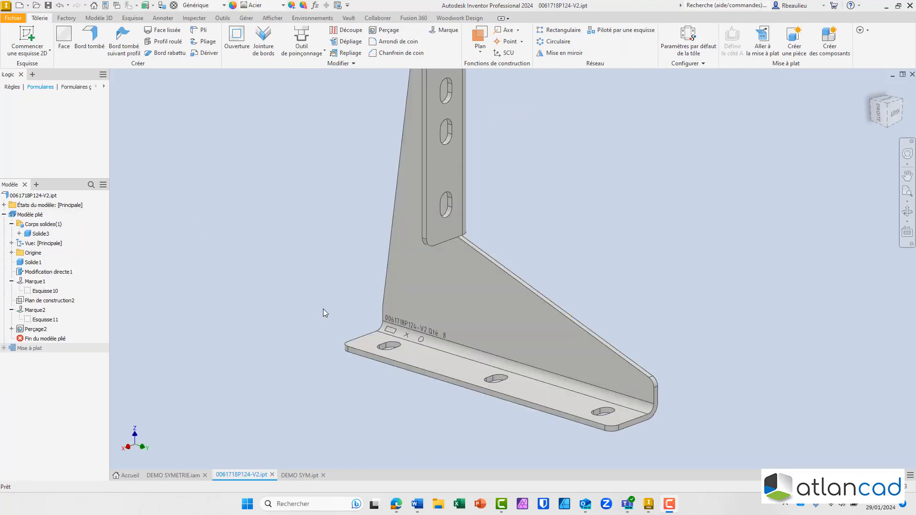
Step: Switch to the source bracket 0061718P124-V2.ipt and examine the text and symbols marked near its bottom bend
shift+middle_drag(322, 308, 367, 305)
scroll(354, 301, up, 5)
scroll(376, 300, down, 2)
scroll(319, 281, down, 6)
scroll(368, 306, up, 5)
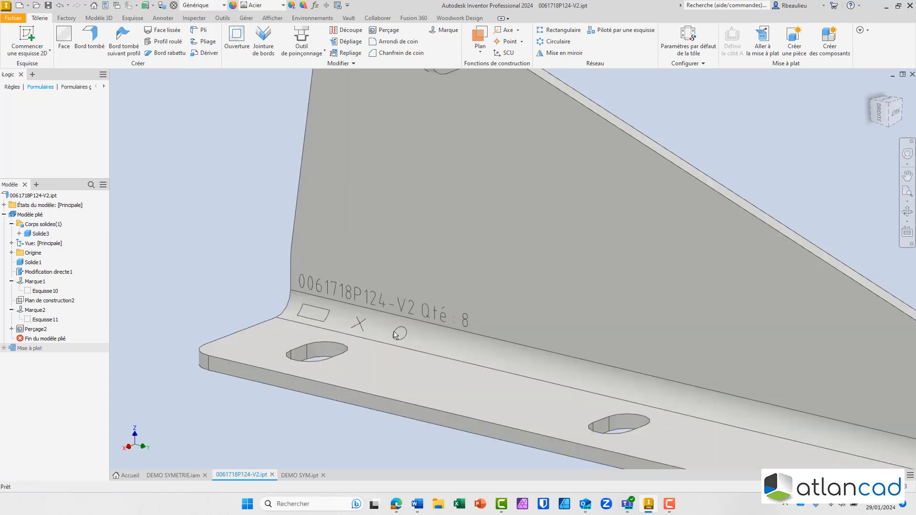
shift+middle_drag(475, 304, 456, 302)
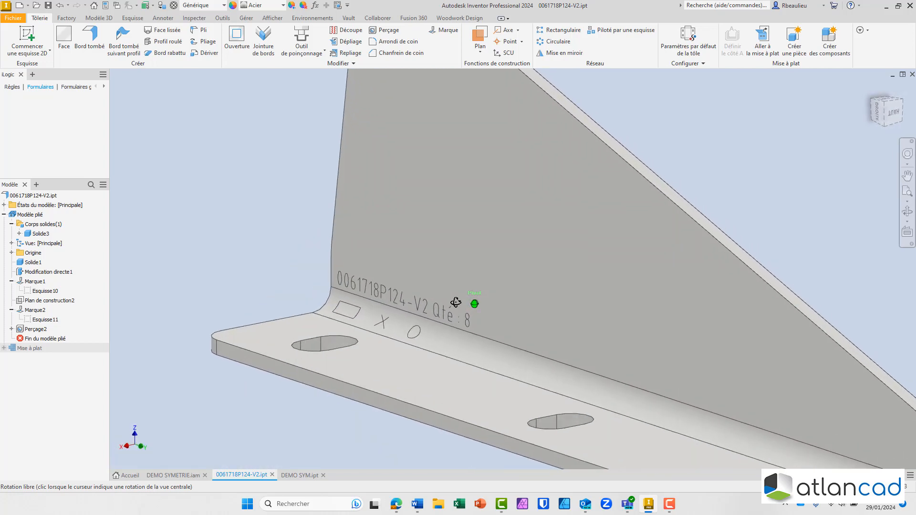
scroll(310, 257, down, 3)
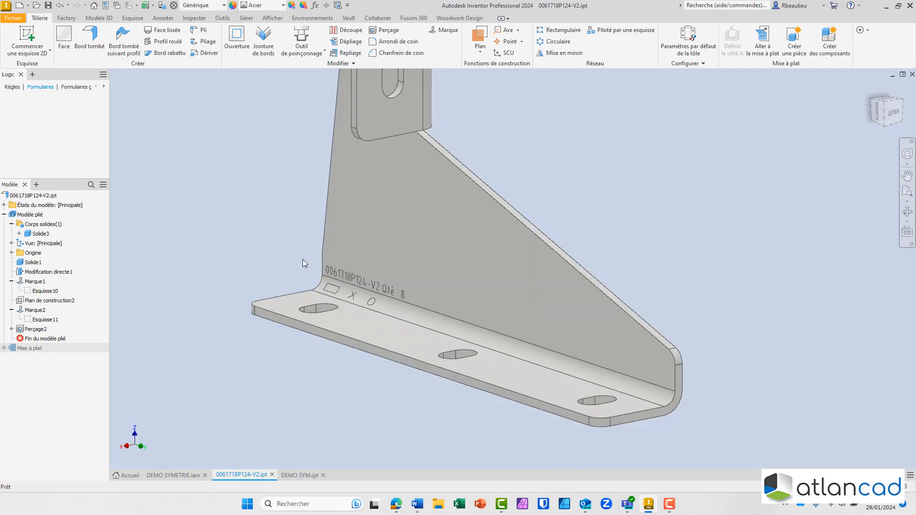
Step: Change the source bracket's text mark Marque1 from surface marking to Marquer à travers
double_click(34, 281)
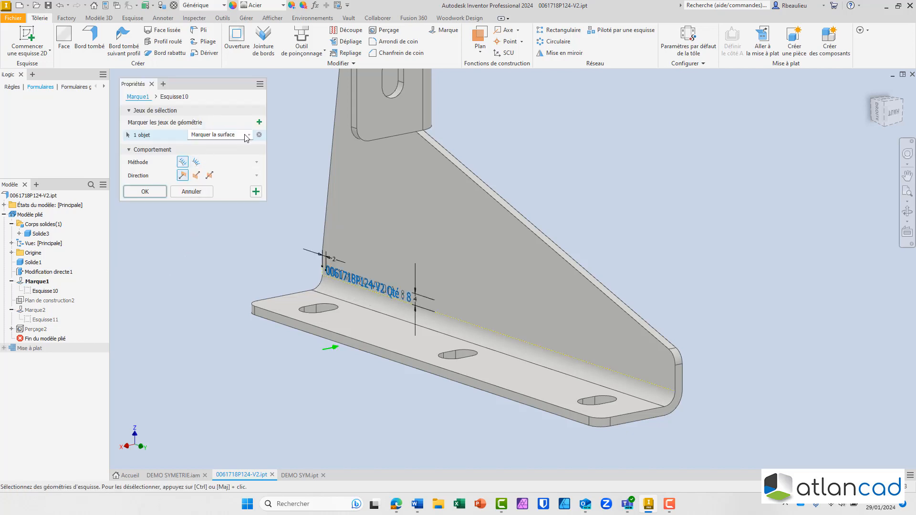
click(217, 136)
click(213, 145)
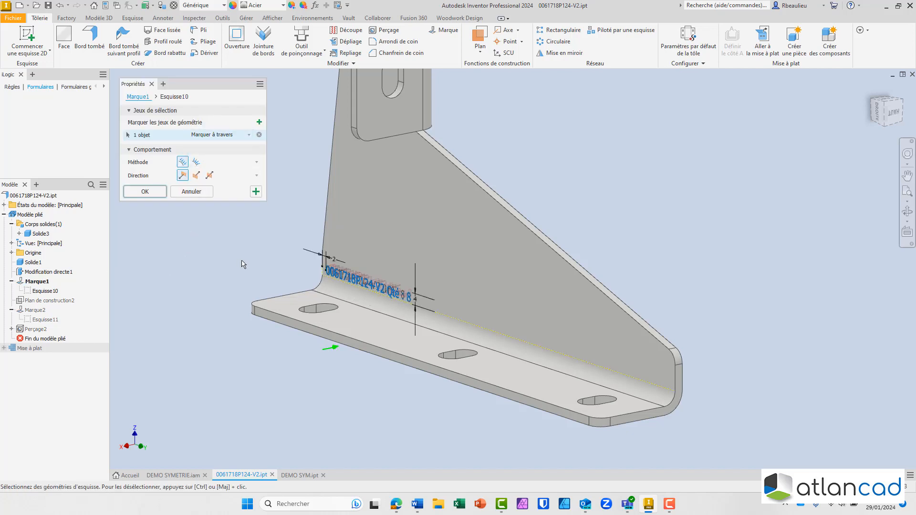
click(145, 192)
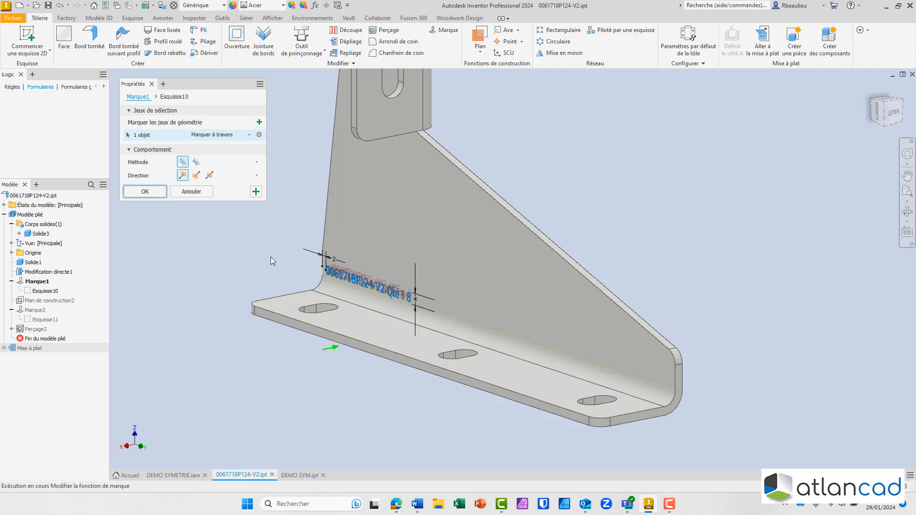
scroll(305, 269, up, 5)
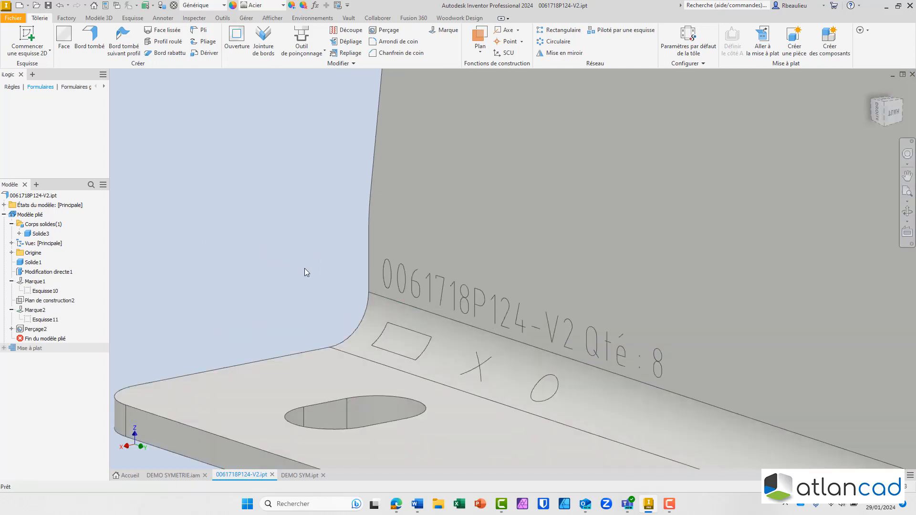
scroll(304, 268, down, 4)
shift+middle_drag(304, 269, 317, 301)
scroll(274, 261, down, 5)
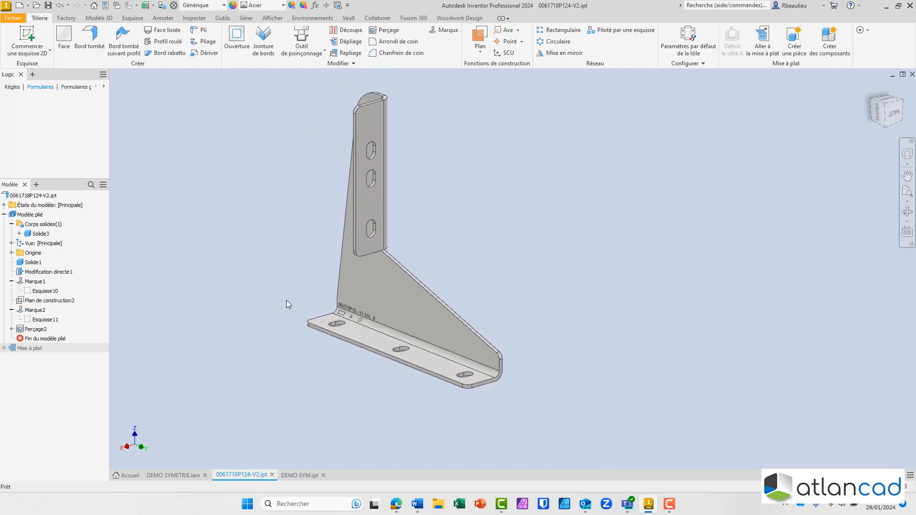
Step: Update DEMO SYM.ipt with the through marking and check the text on the outer face of the mirrored bracket
click(299, 475)
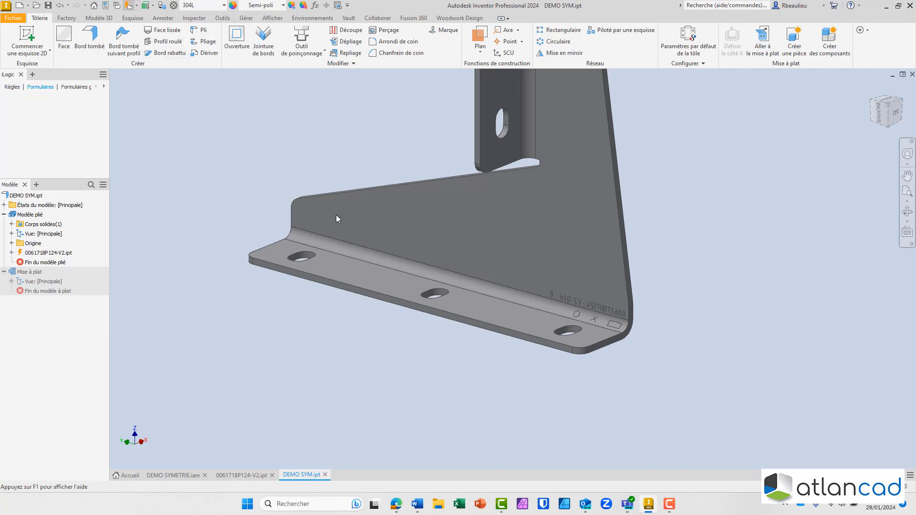
shift+middle_drag(464, 350, 239, 307)
scroll(200, 305, down, 5)
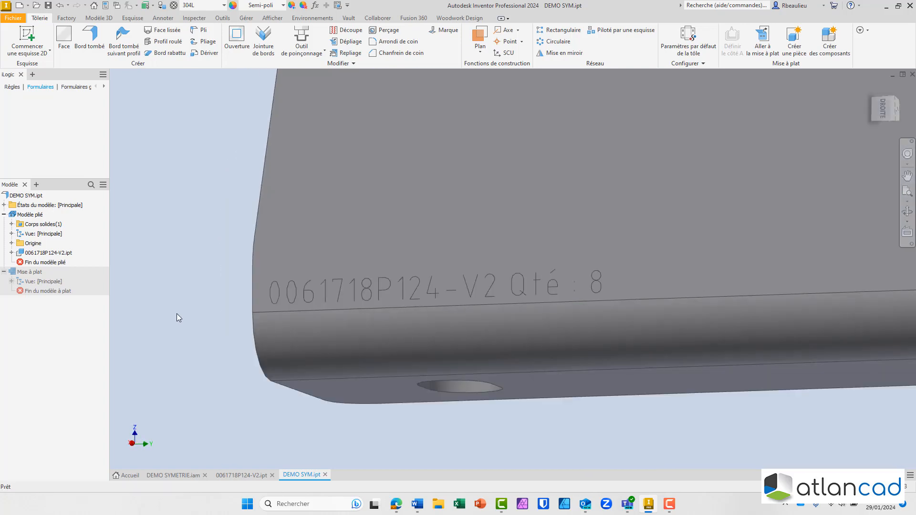
scroll(221, 254, up, 4)
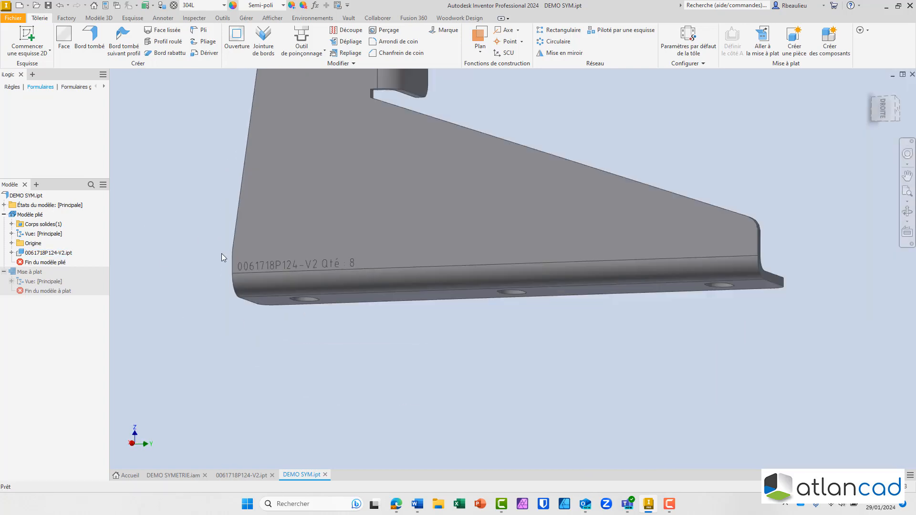